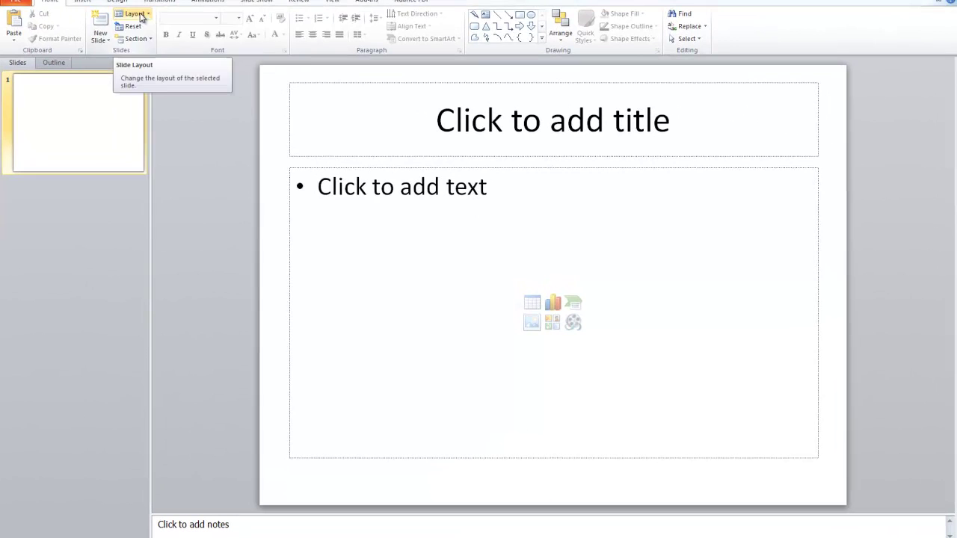
- Enter "Menu" as the title of the slide
left_click(141, 16)
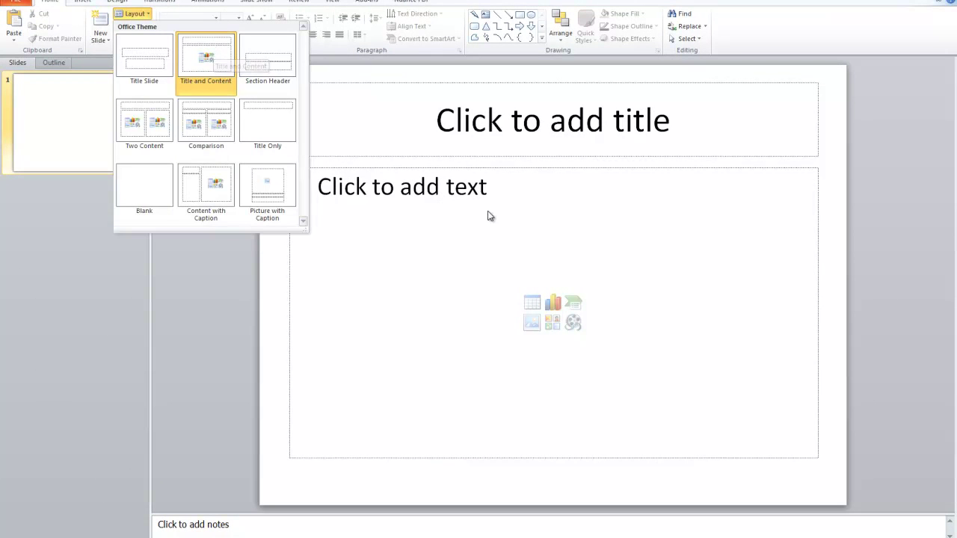
left_click(469, 116)
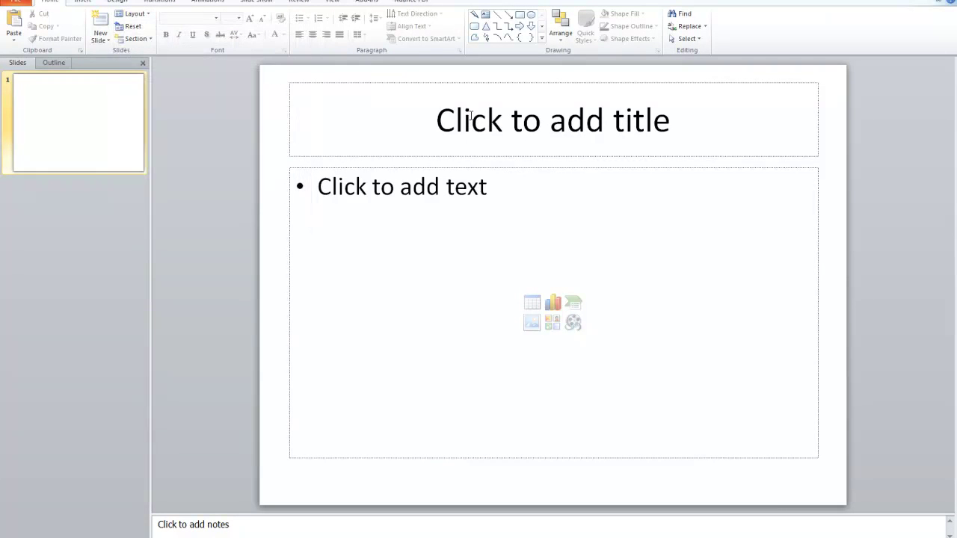
left_click(470, 116)
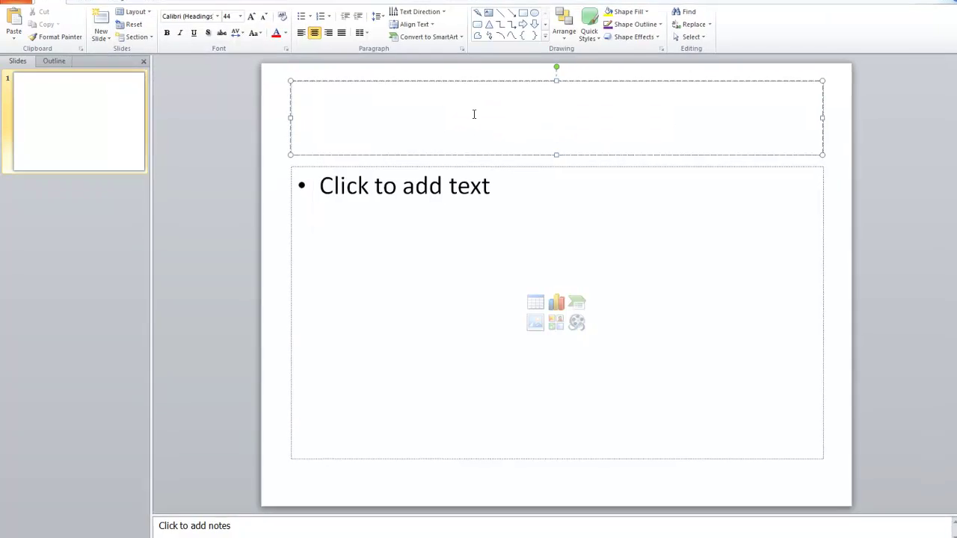
type("Menu")
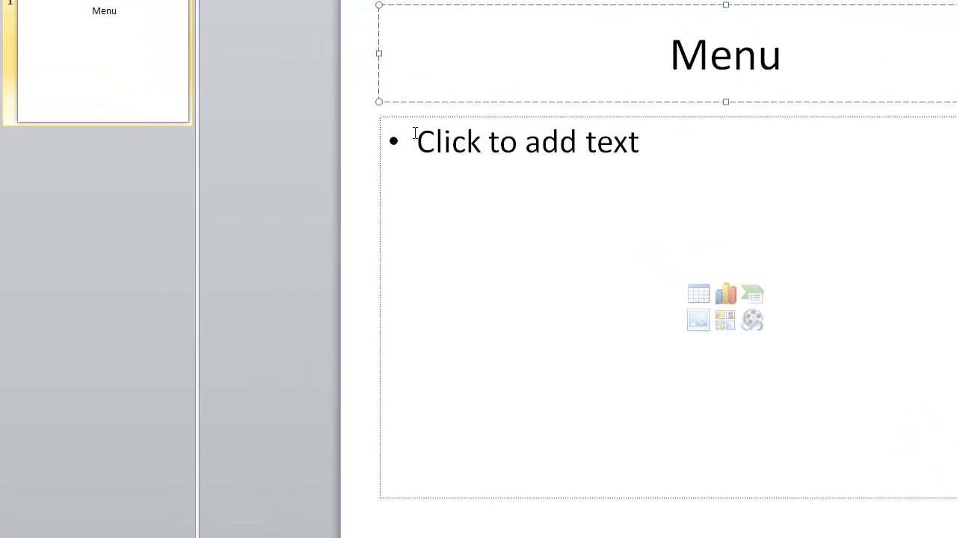
- Insert a Vertical Chevron List SmartArt graphic from the List category into the slide's content placeholder
left_click(754, 296)
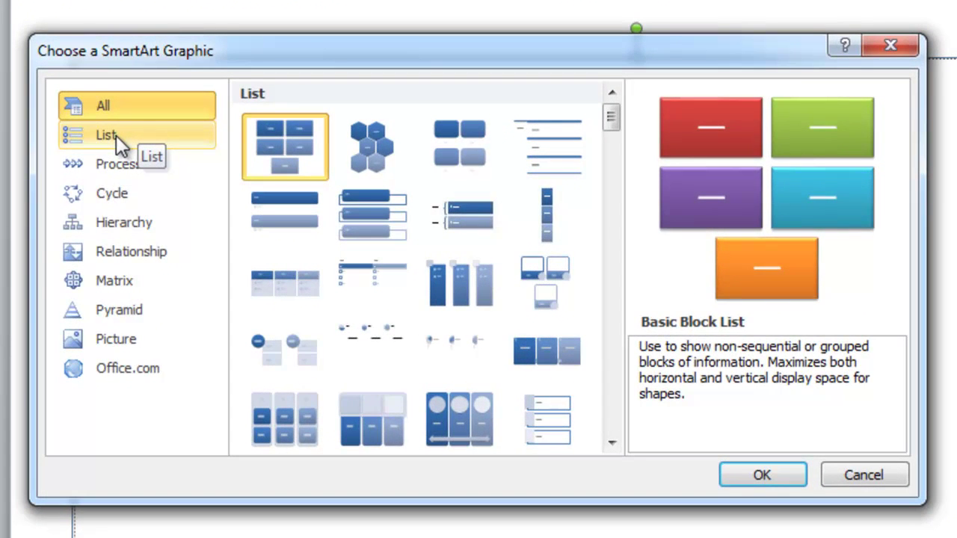
left_click(314, 157)
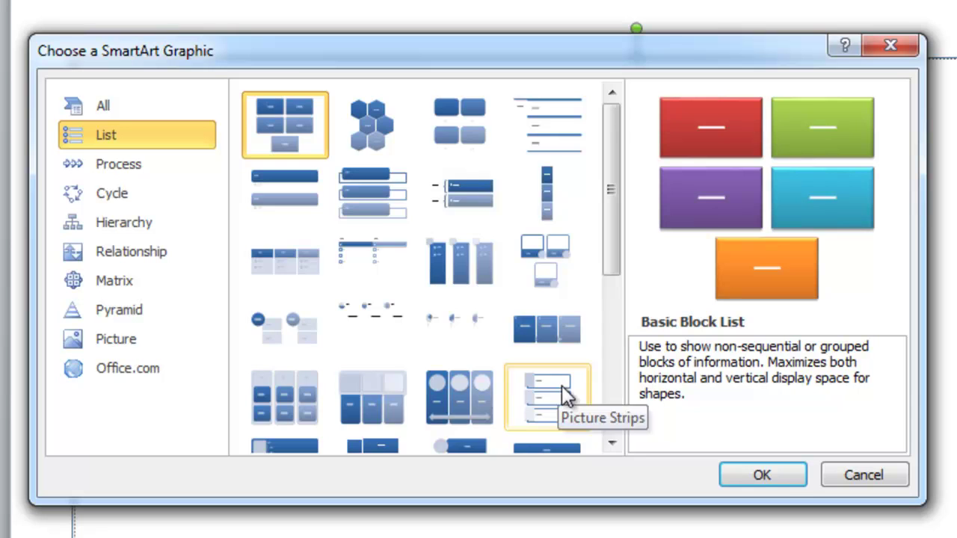
left_click(616, 447)
left_click(616, 447)
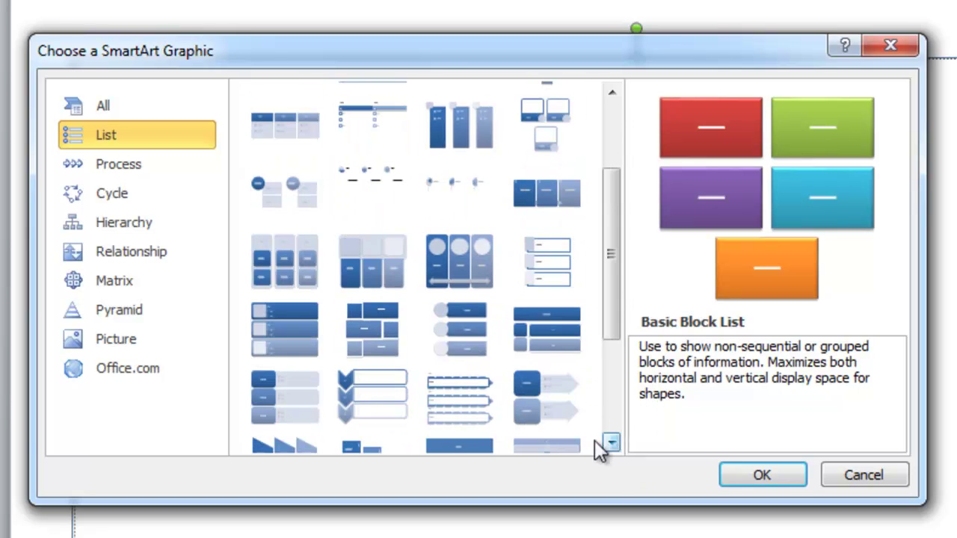
left_click(377, 398)
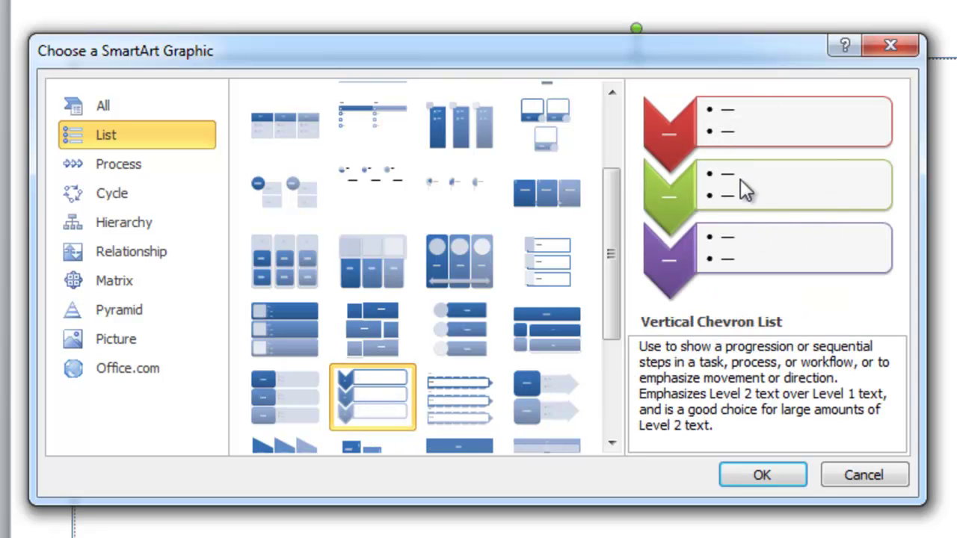
left_click(776, 478)
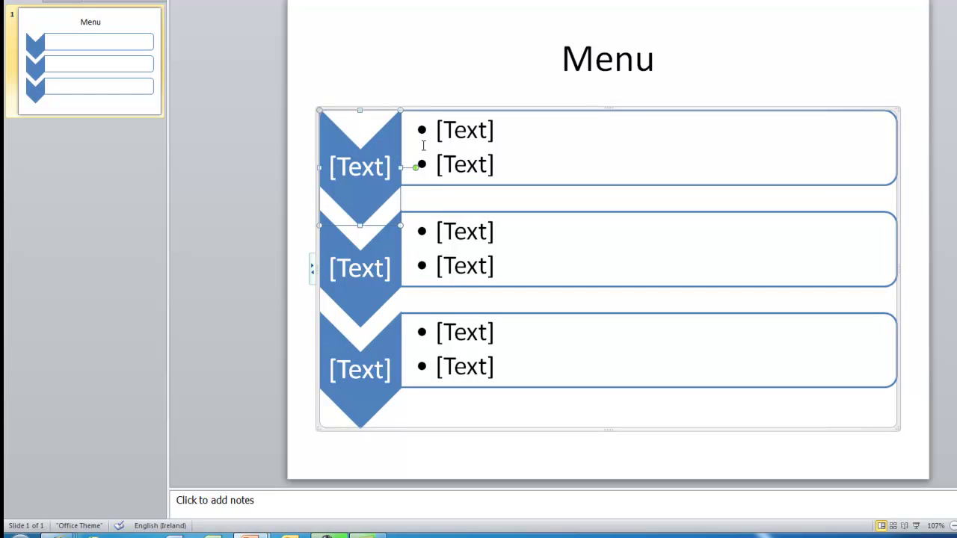
- Open the SmartArt text pane and fill the first group with heading "Starters" and bullets "Soup" and "Salad"
left_click(313, 268)
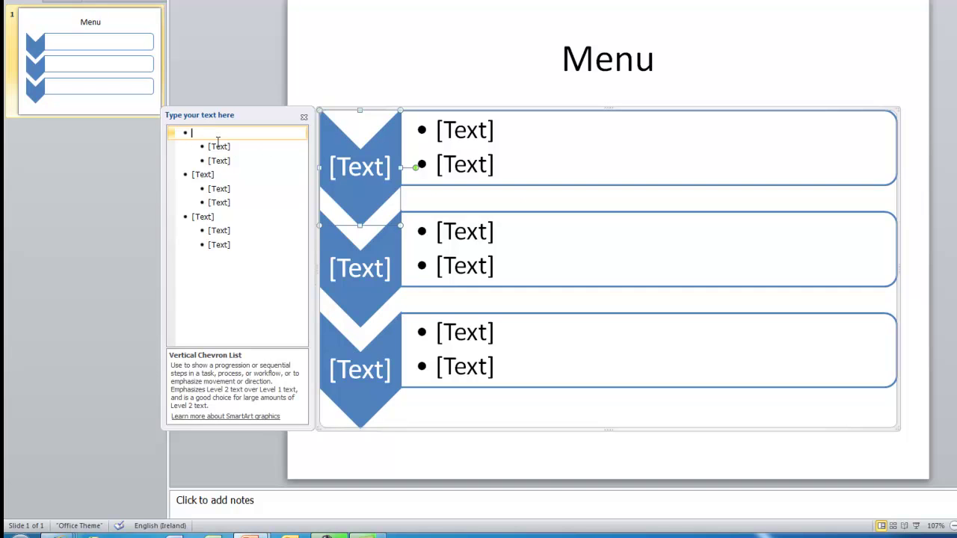
type("Starters")
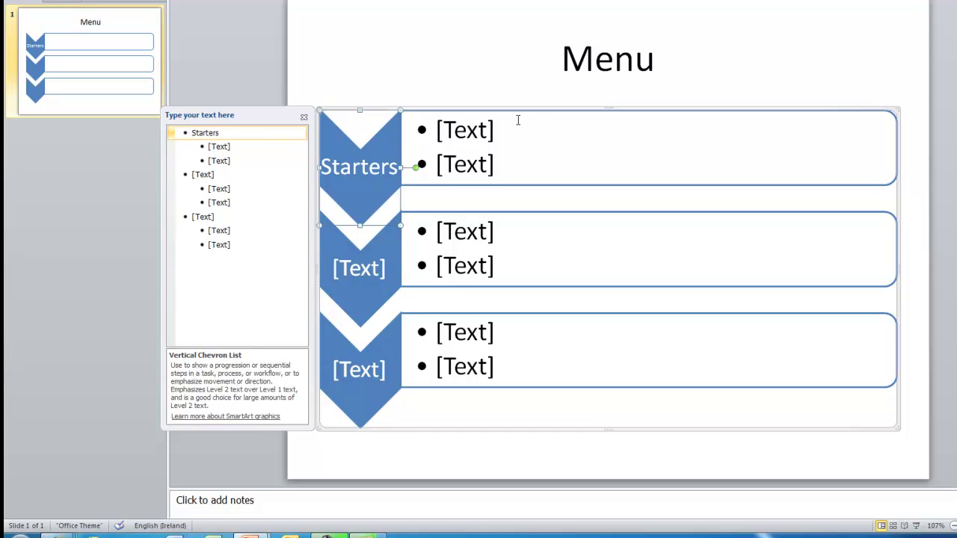
left_click(234, 146)
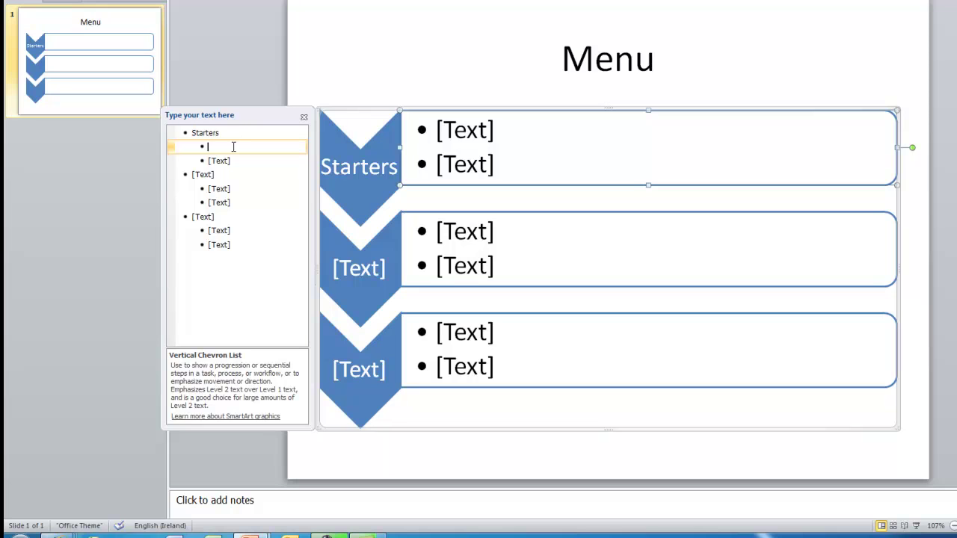
type("Su")
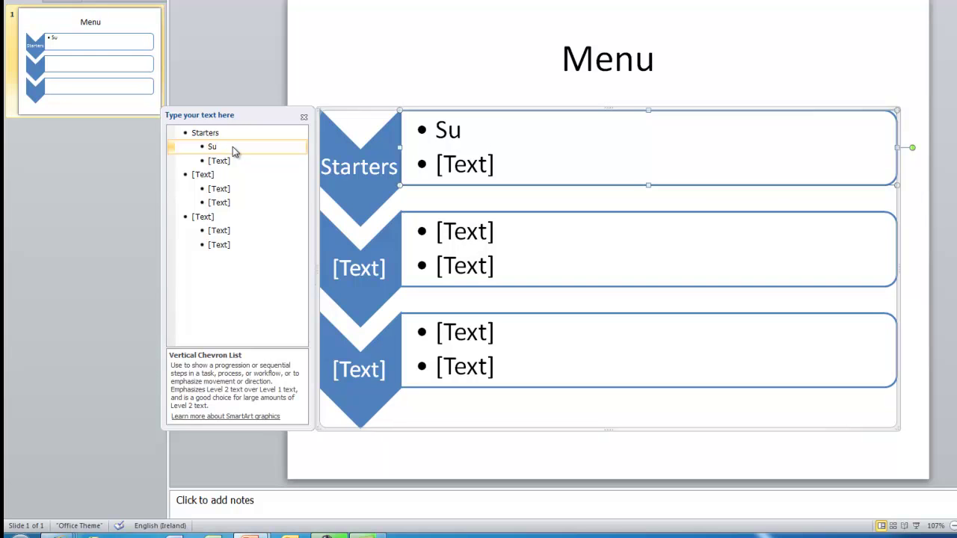
key("BackSpace")
type("oup")
key("Down")
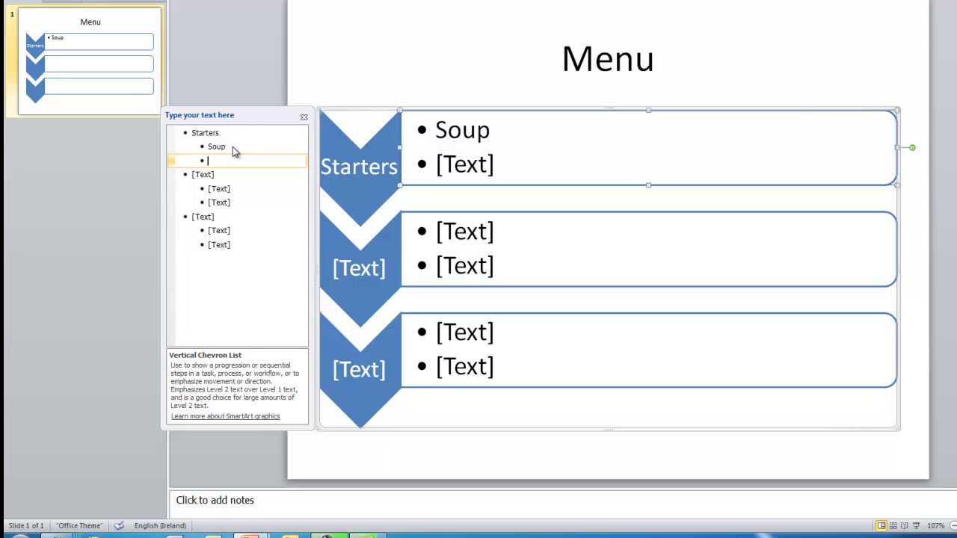
type("Sa")
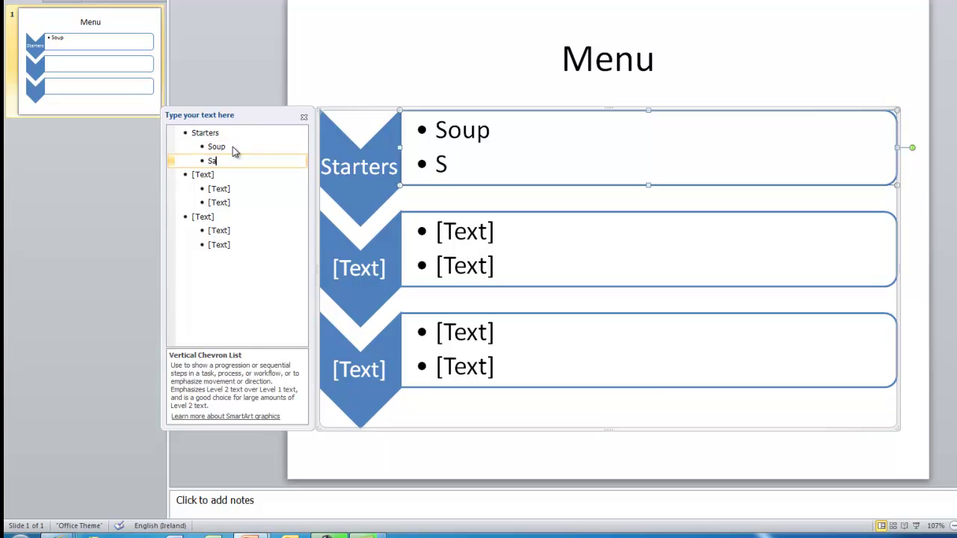
type("lad")
- Fill the second SmartArt group with heading "Mains" and bullets "Beef", "Chicken" and an additional "Fish"
key("Down")
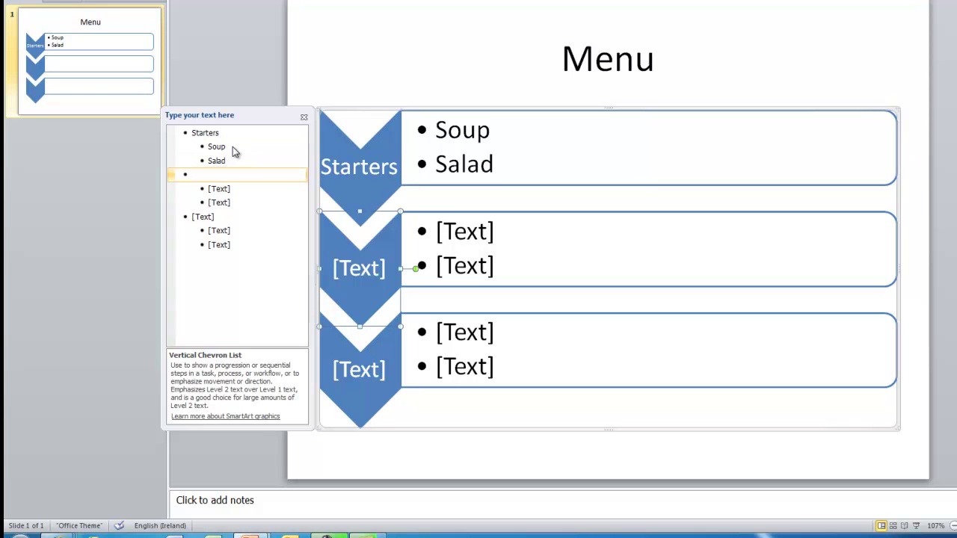
type("Mains")
key("Down")
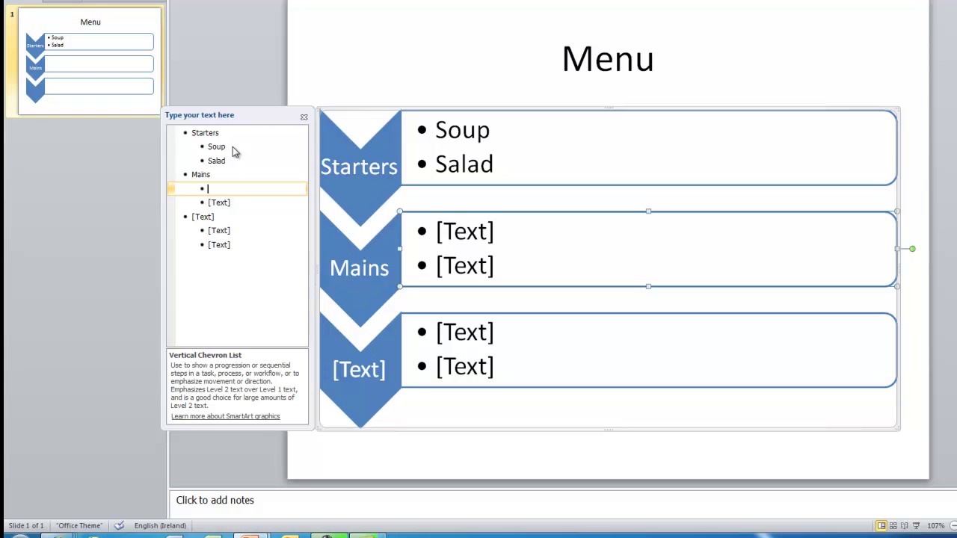
type("Beef")
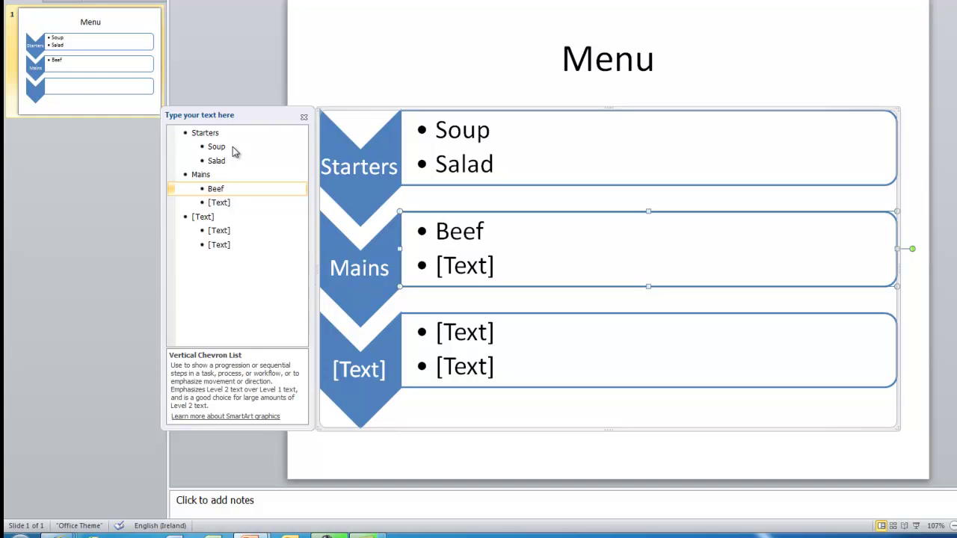
key("Down")
type("Chicken")
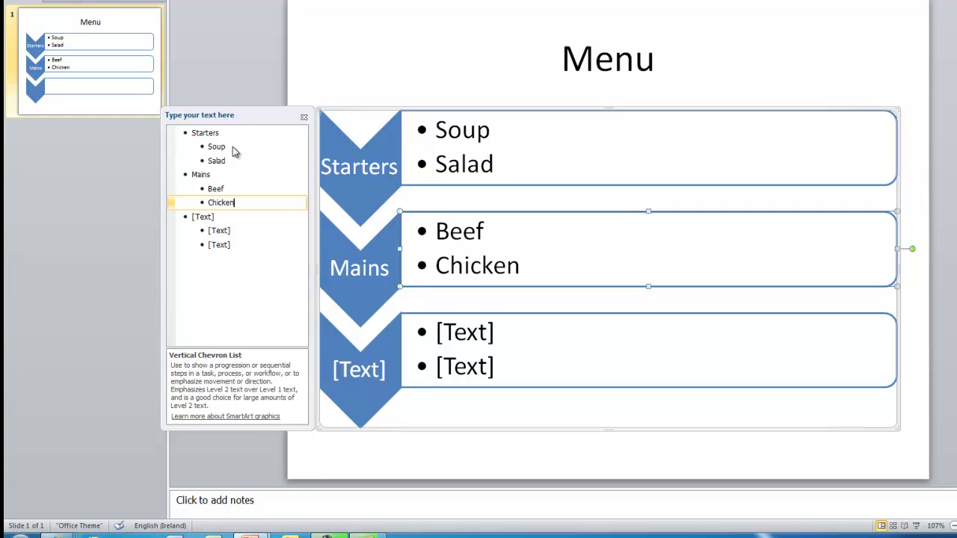
key("Return")
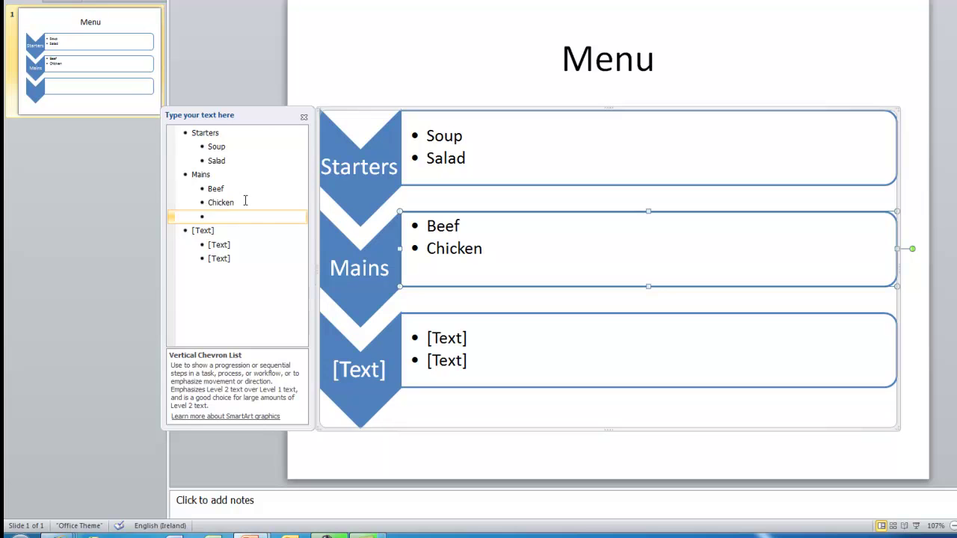
type("Fish")
- Fill the third SmartArt group with heading "Desert" and bullets "Cake" and "Pie"
key("Down")
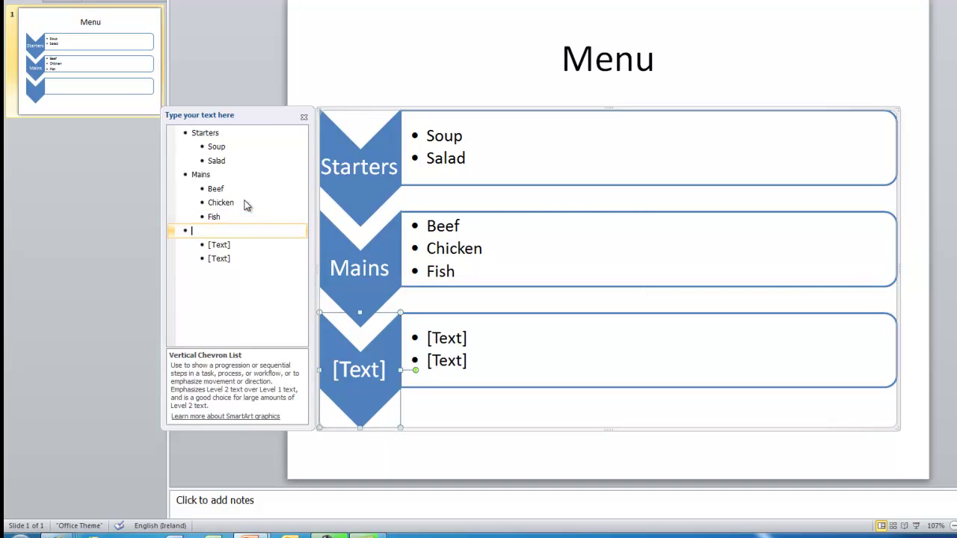
type("Dessert")
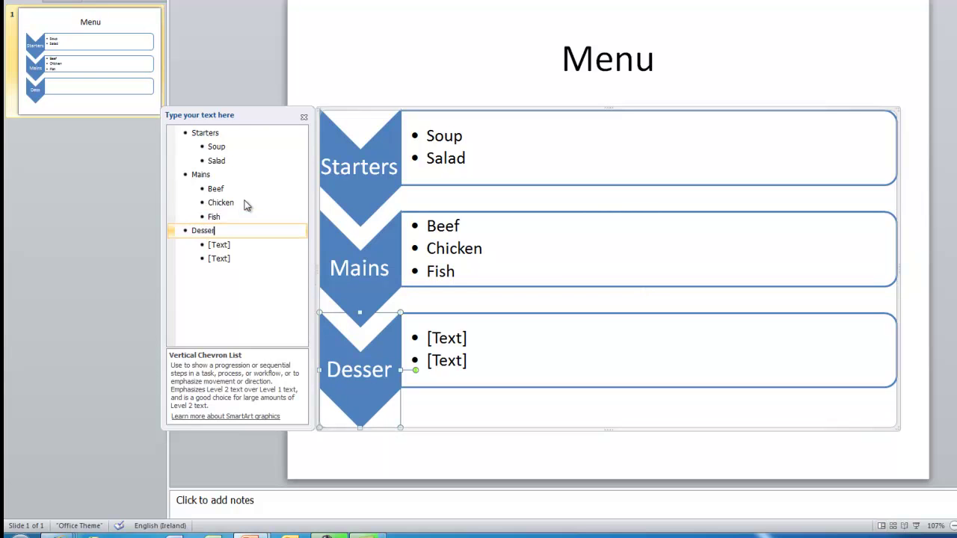
key("Left")
key("Left")
key("Left")
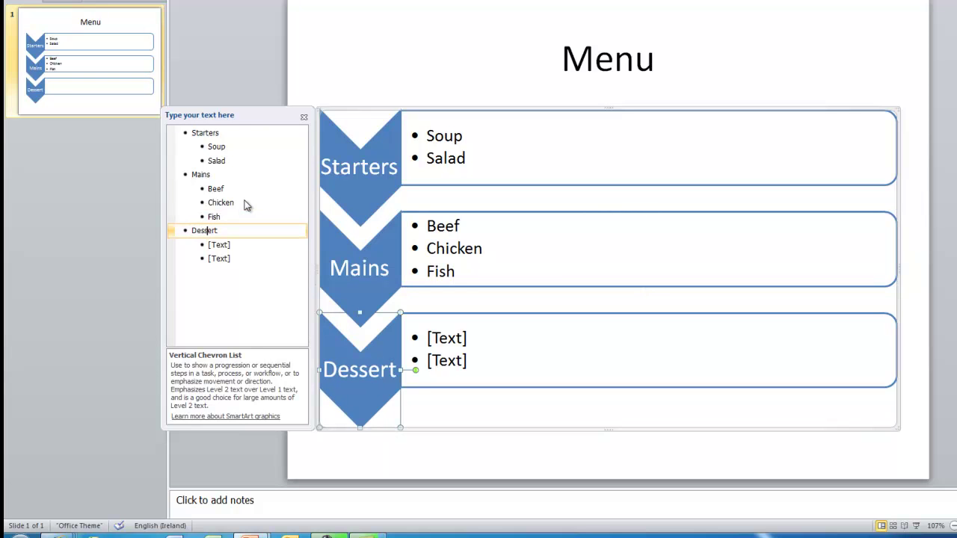
key("BackSpace")
key("Down")
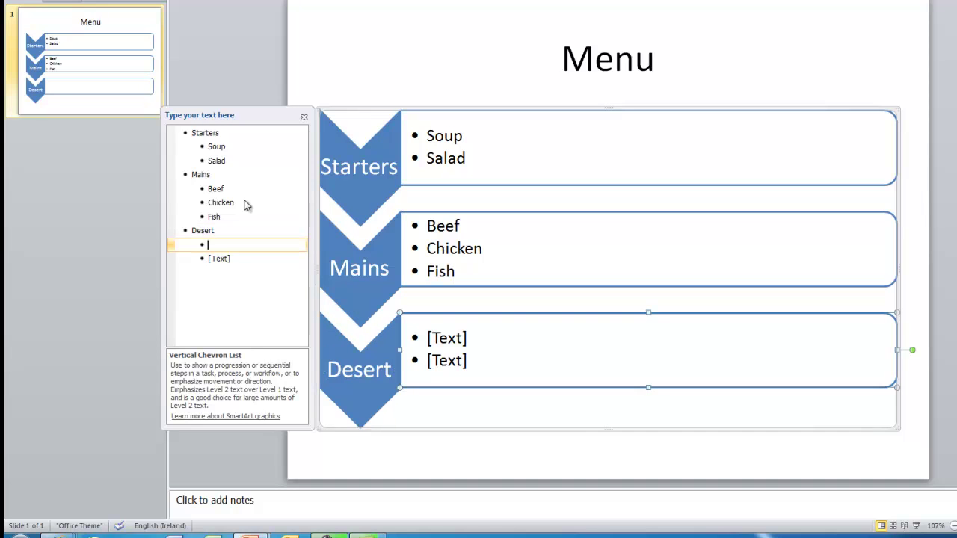
type("Cake")
key("Down")
type("Pie")
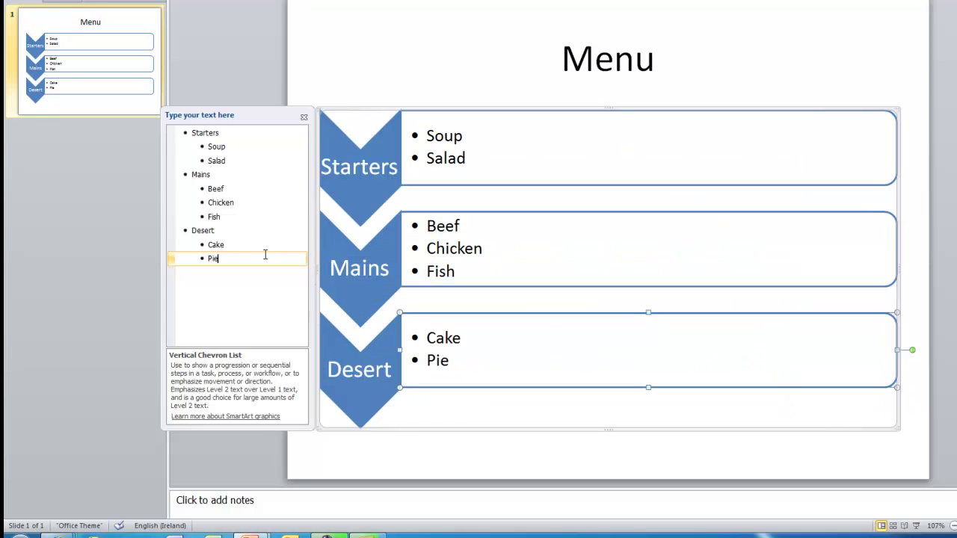
- Add a fourth top-level group after "Pie" by promoting a new bullet, and label it "Tea Coffee"
key("Return")
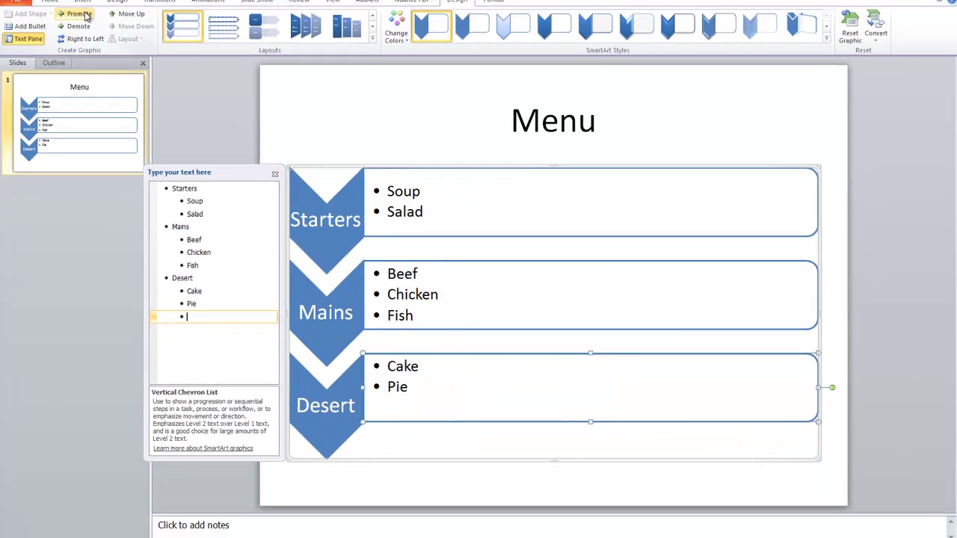
left_click(84, 15)
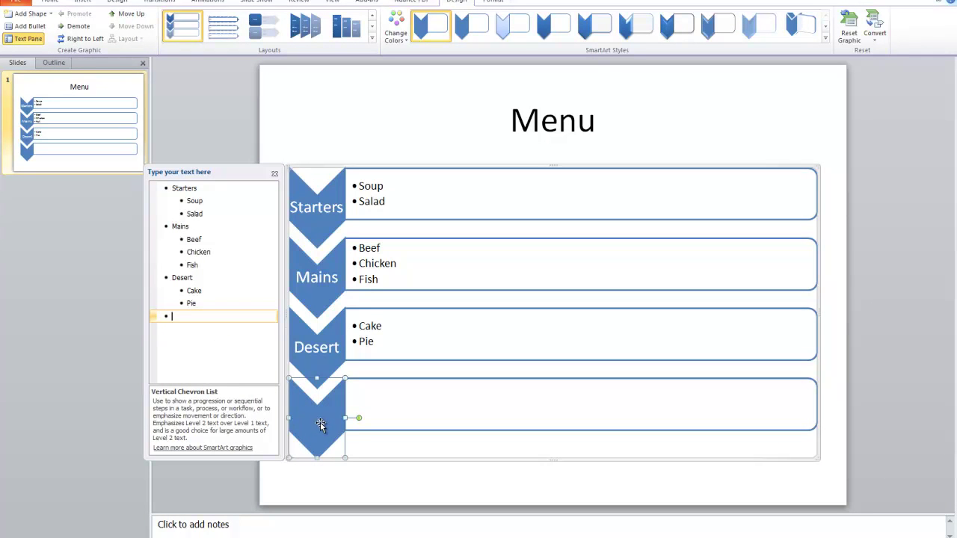
type("Tea Coffee")
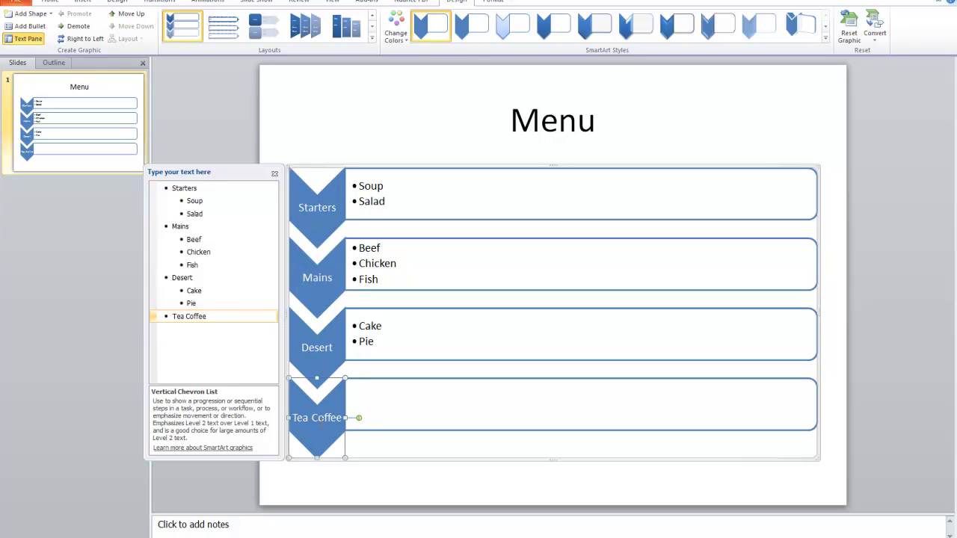
- Add the sub-bullets "English Tea" and "Latte" under the "Tea Coffee" heading
key("Return")
key("Tab")
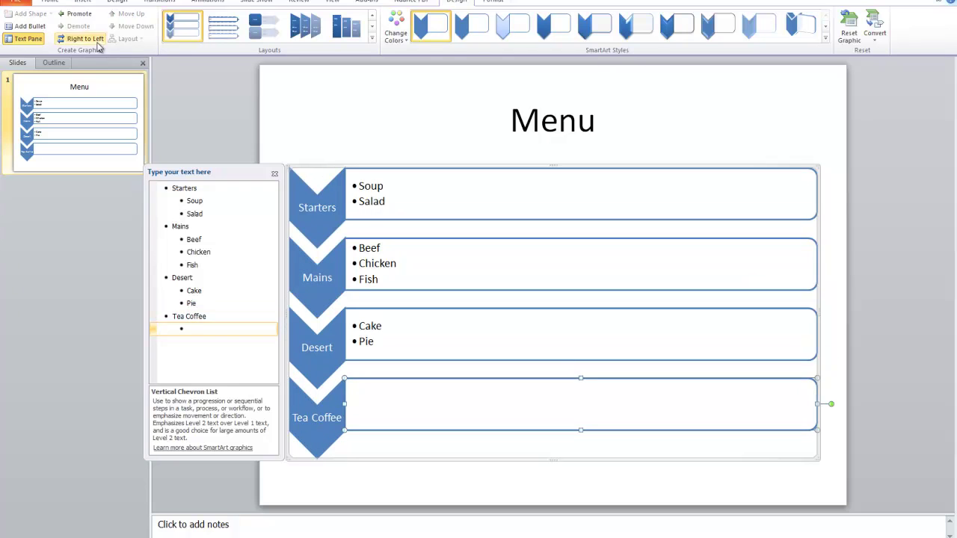
left_click(76, 13)
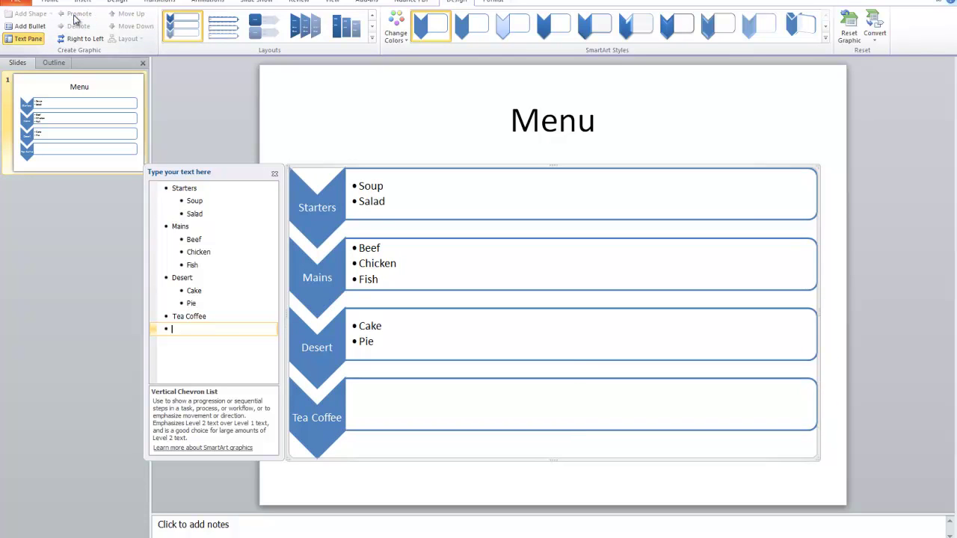
left_click(78, 27)
type("Eng")
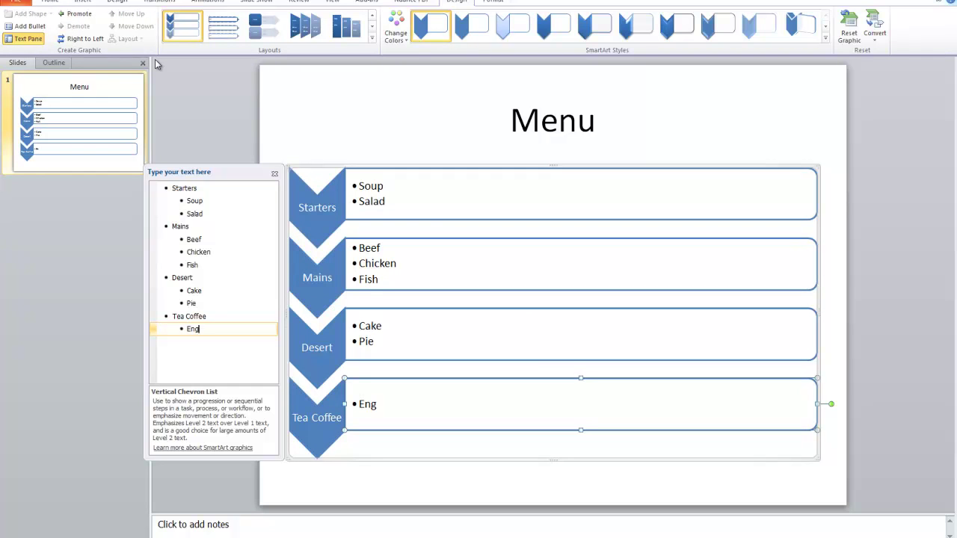
type("lish Tea")
key("Return")
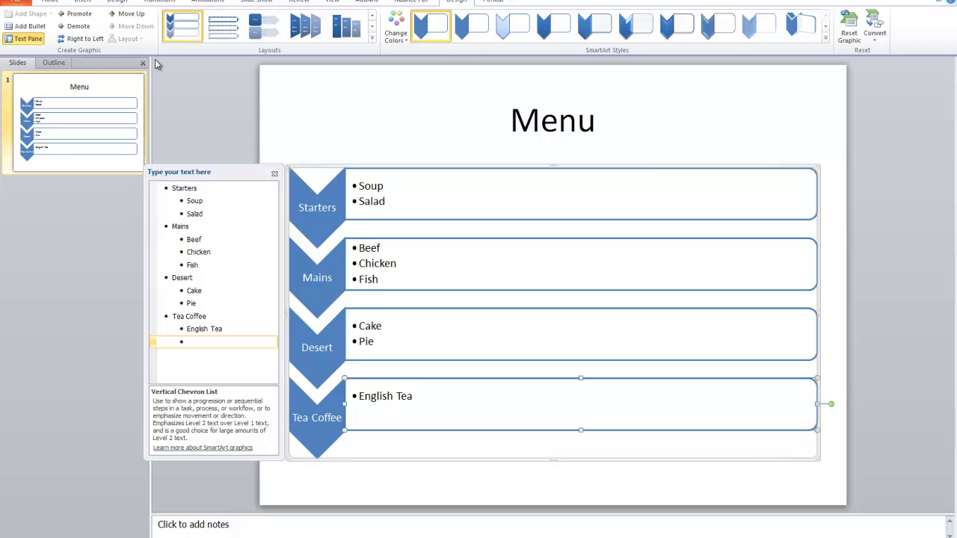
type("atte")
- Try the Vertical Arrow List layout on the SmartArt graphic and change it to the Continuous Picture List layout
left_click(266, 34)
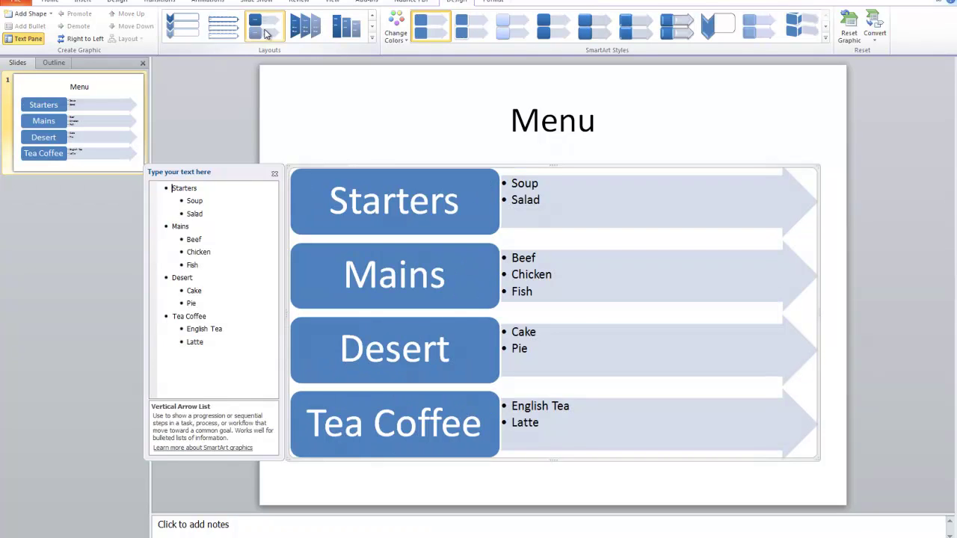
left_click(372, 37)
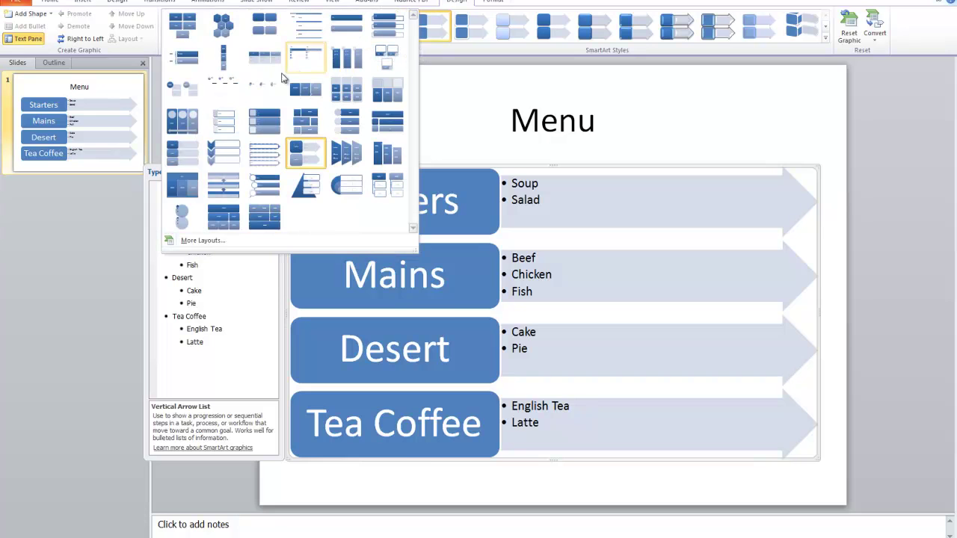
left_click(186, 122)
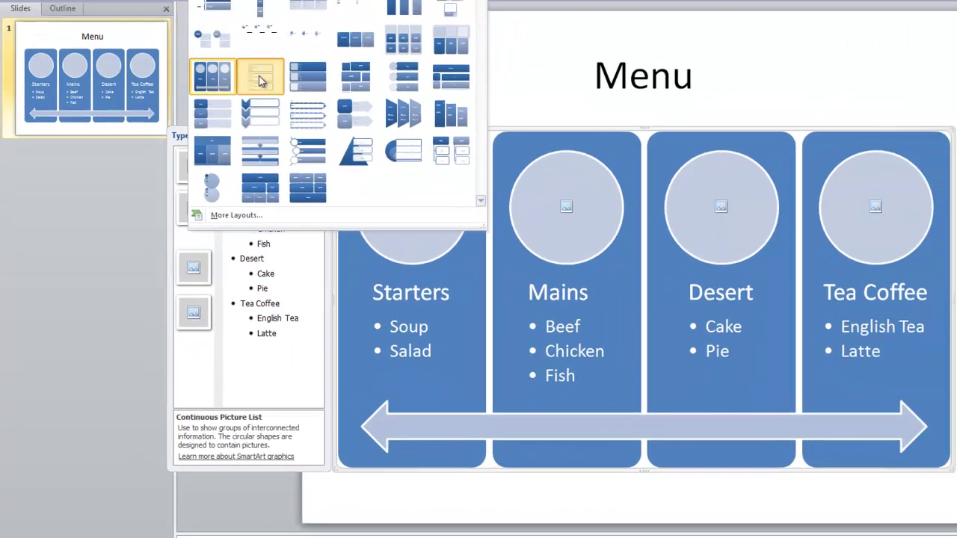
- Try the Picture Strips layout on the SmartArt graphic and change it to the Vertical Arrow List layout
left_click(294, 21)
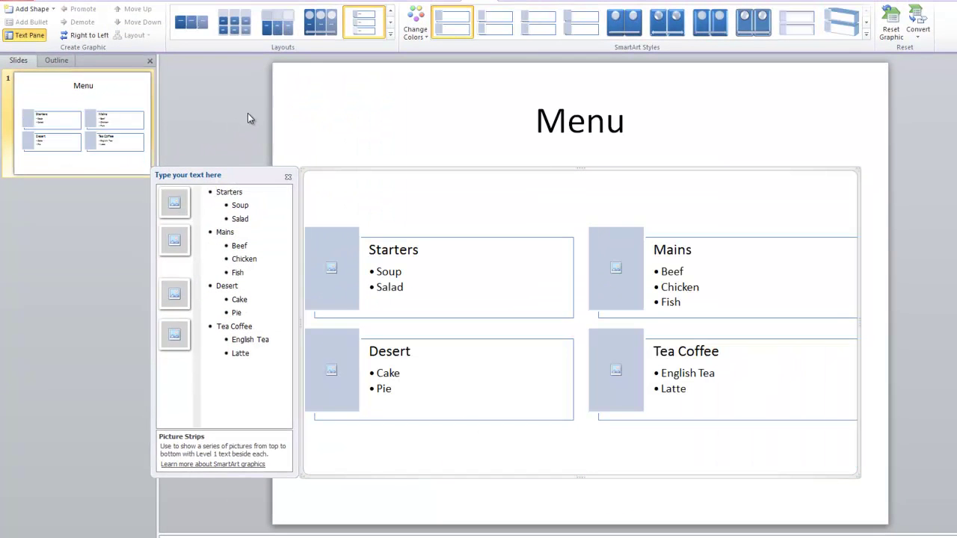
left_click(390, 33)
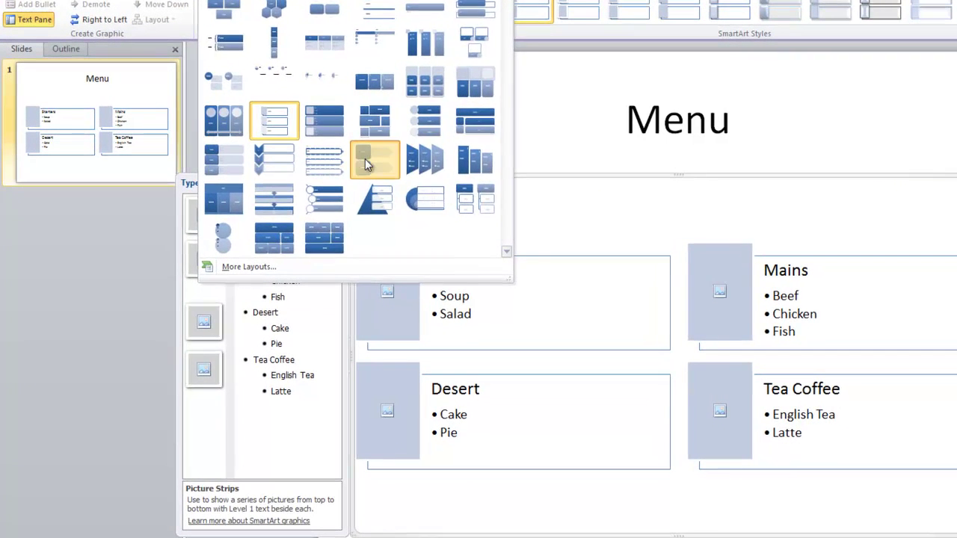
left_click(344, 158)
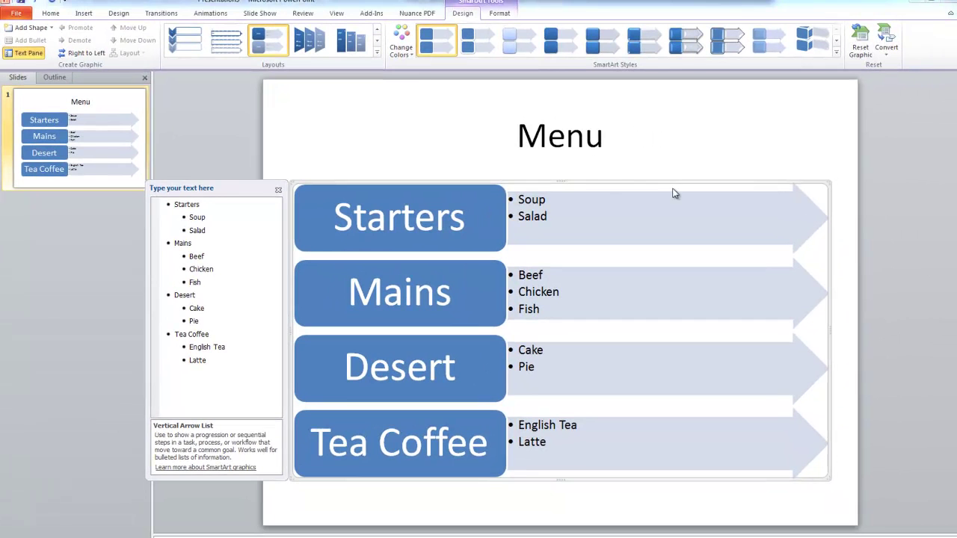
- Try the red-to-green Colorful scheme on the SmartArt graphic and settle on the Colorful scheme running from green through blue to purple
left_click(402, 36)
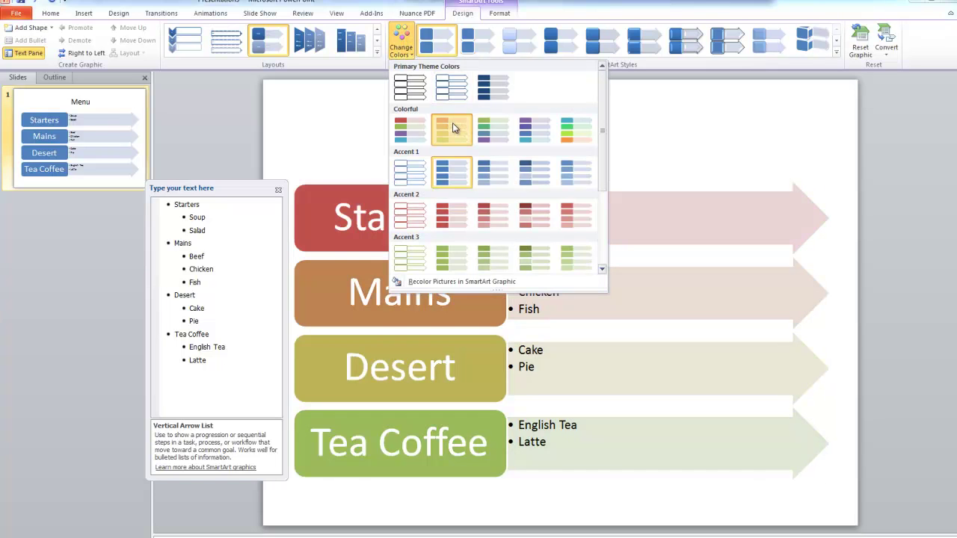
left_click(454, 130)
left_click(399, 43)
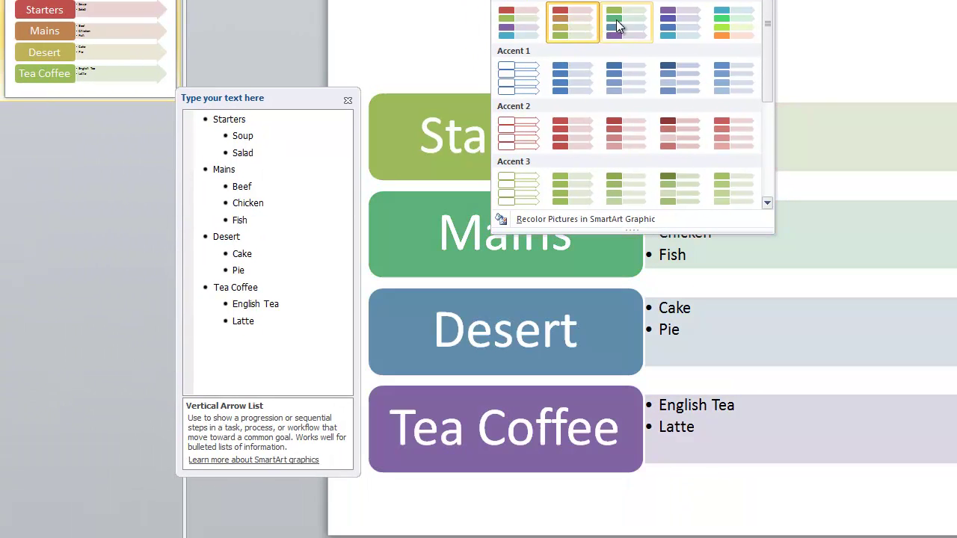
left_click(617, 27)
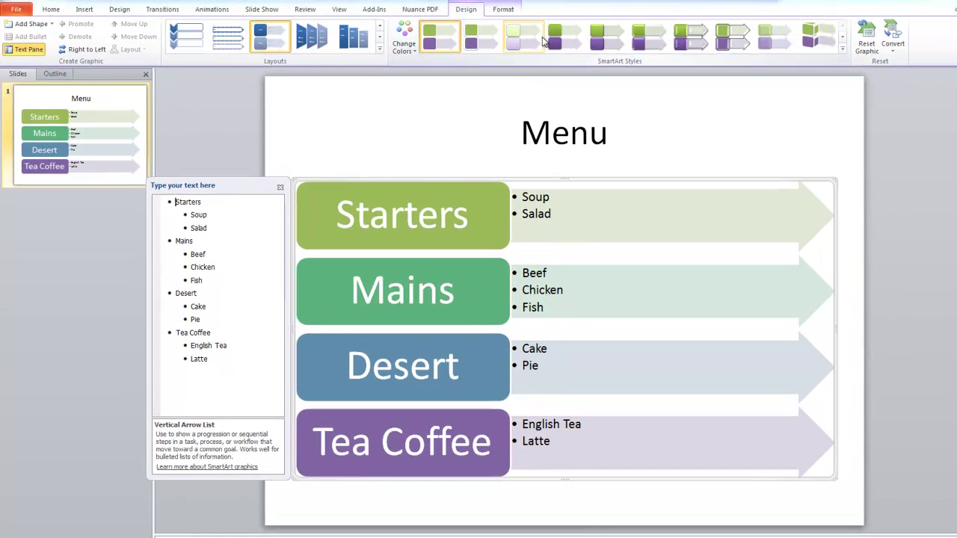
- Apply the last, tilted thick-slab 3-D style to the SmartArt graphic and switch its layout to Picture Strips
left_click(686, 44)
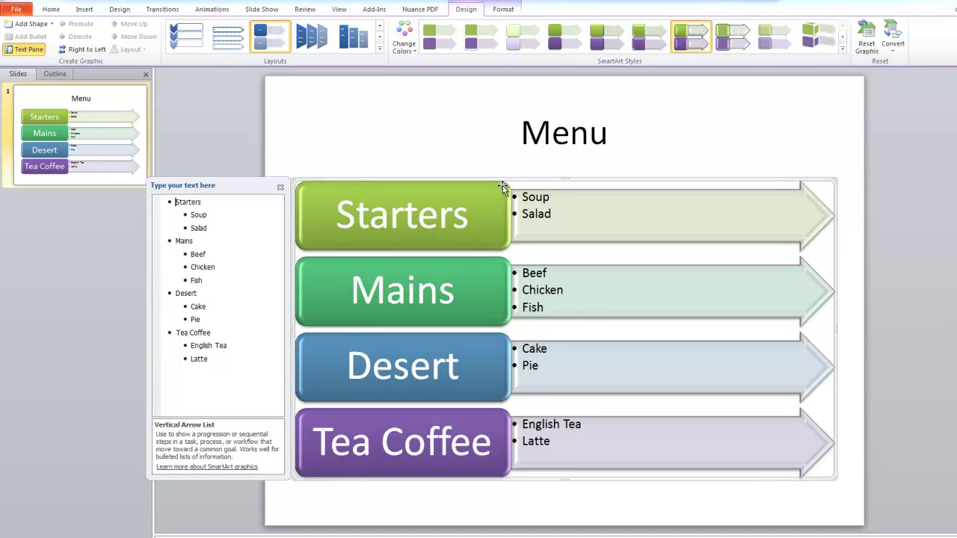
left_click(843, 50)
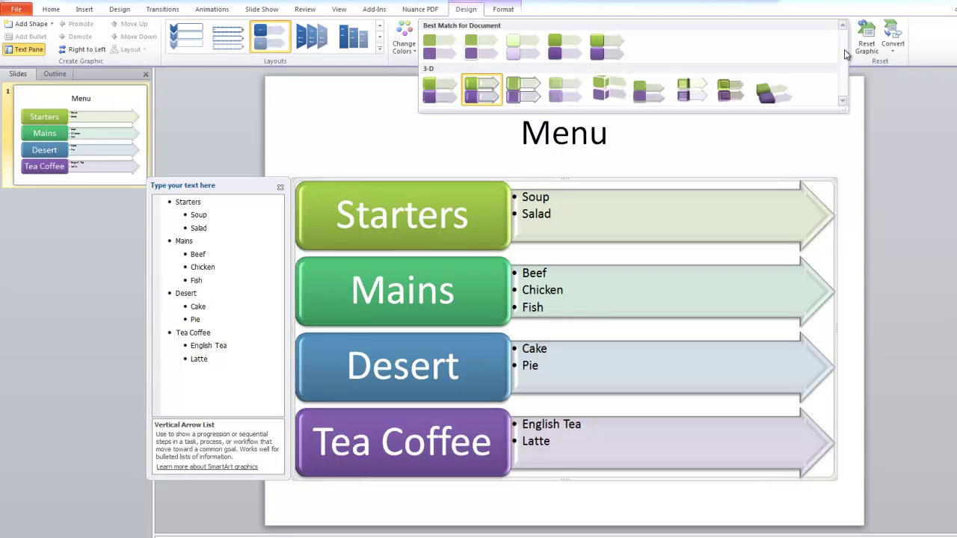
left_click(729, 90)
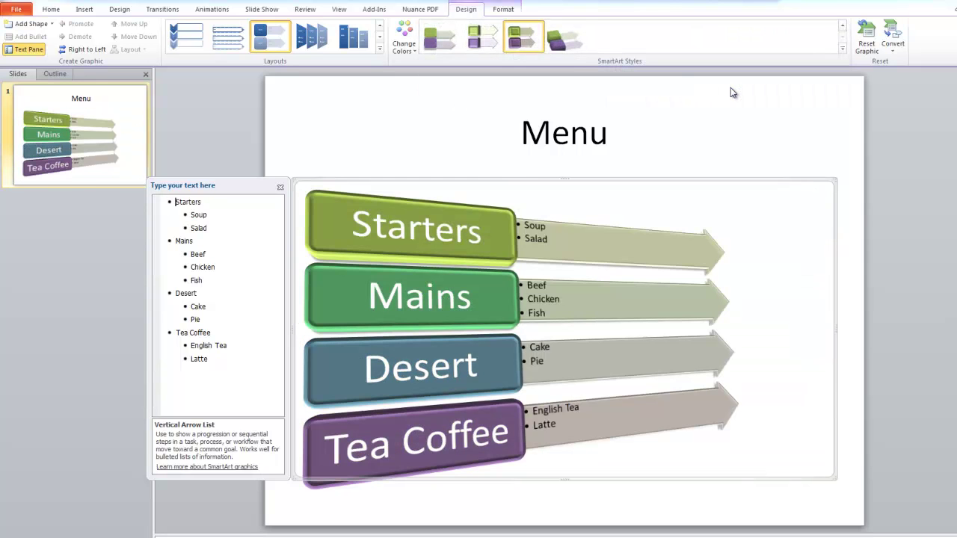
left_click(563, 44)
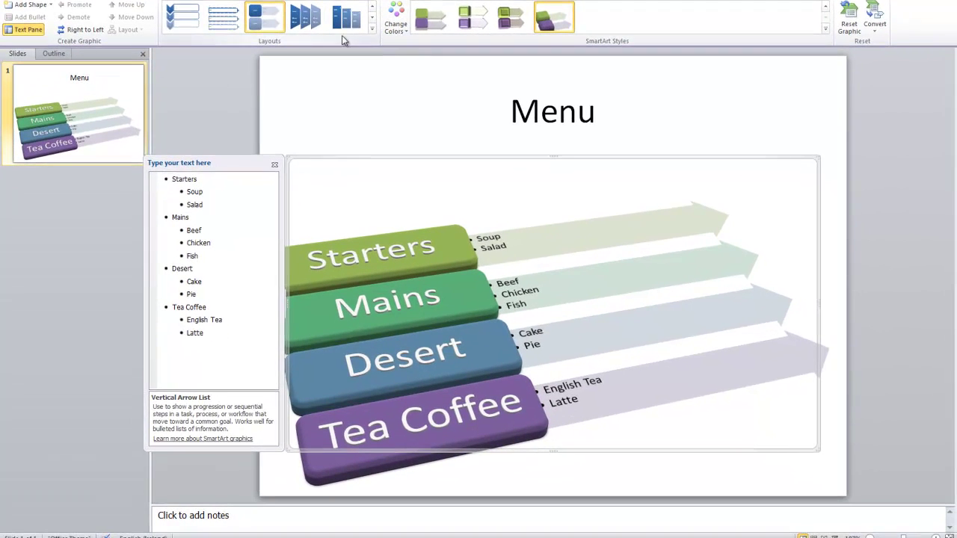
left_click(372, 29)
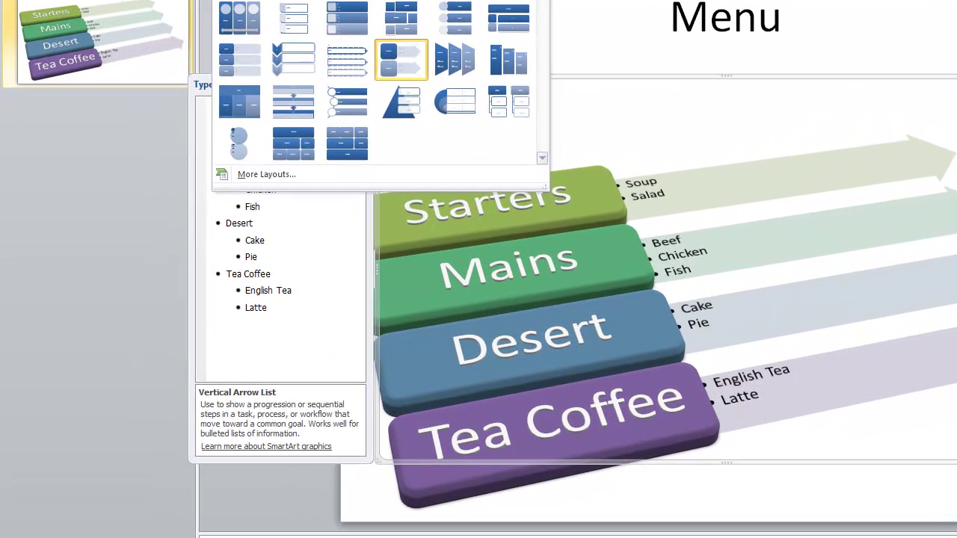
left_click(290, 24)
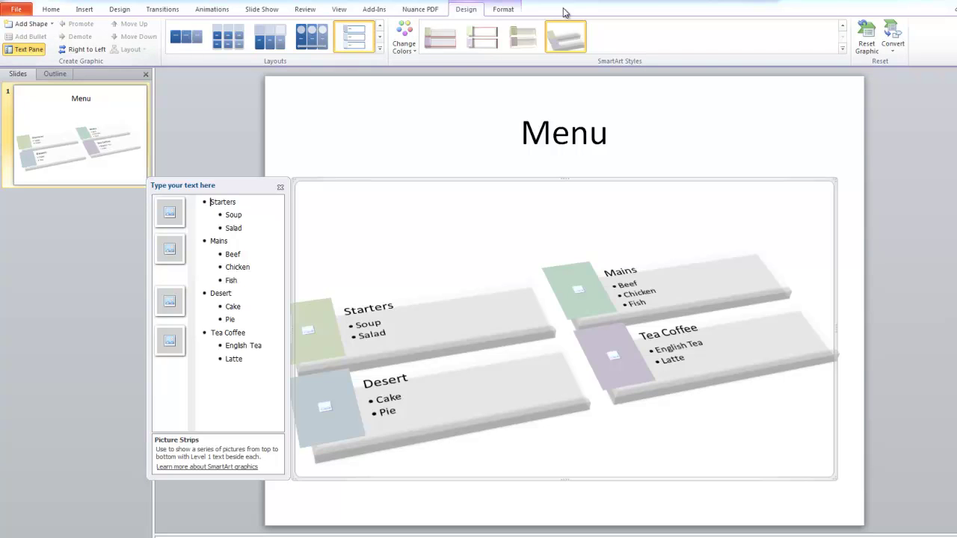
- Add a second slide with the Title Only layout and title it "Photo"
left_click(51, 11)
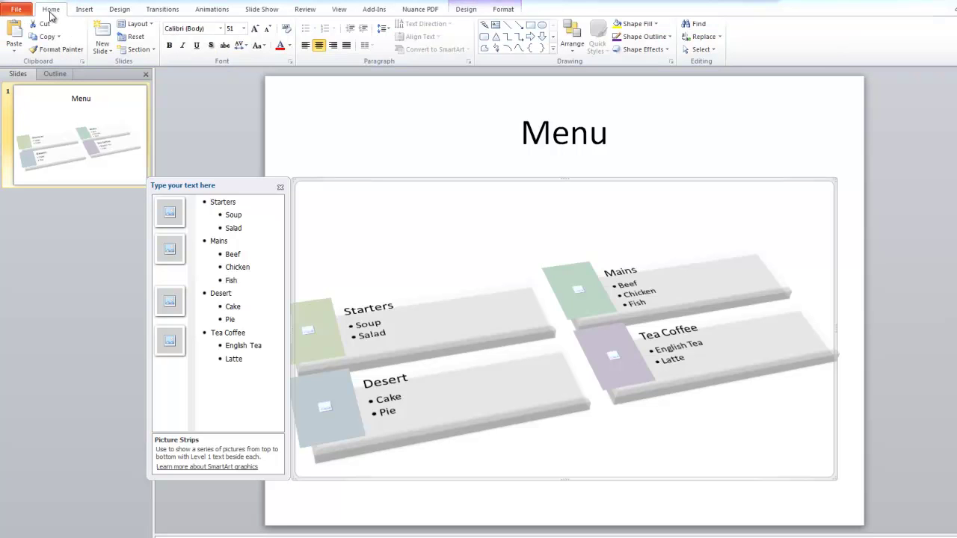
left_click(107, 47)
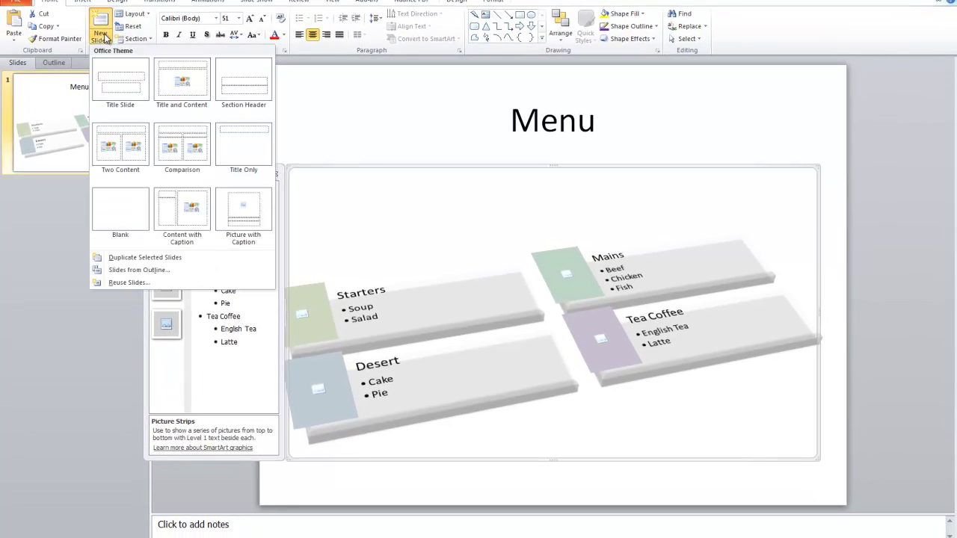
left_click(234, 140)
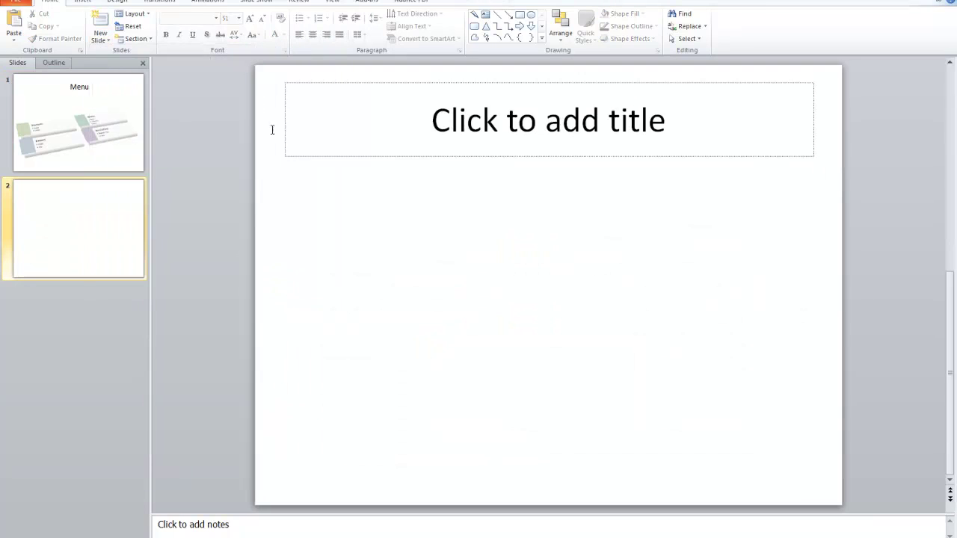
left_click(558, 119)
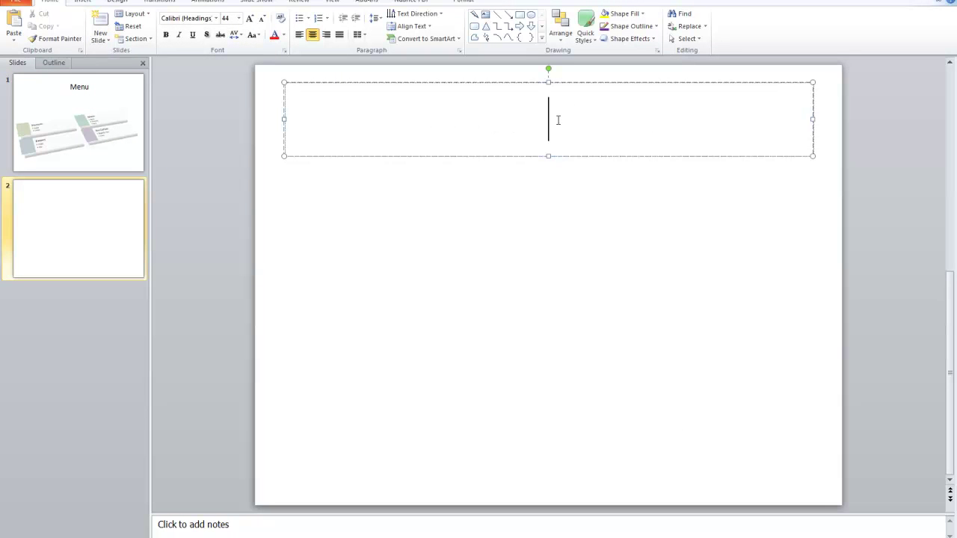
type("Photo")
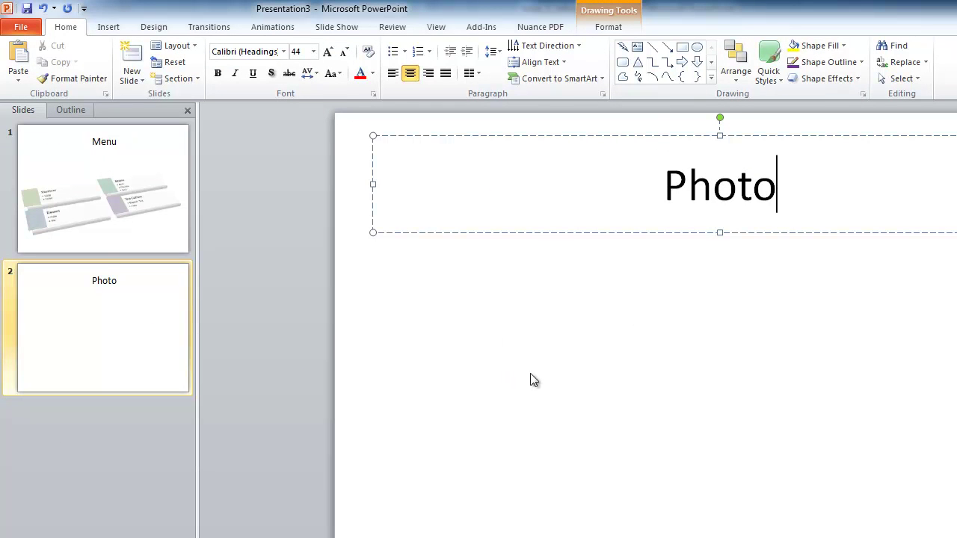
- Insert the GeorgeClooney image from the Sample Pictures folder onto the "Photo" slide
left_click(110, 30)
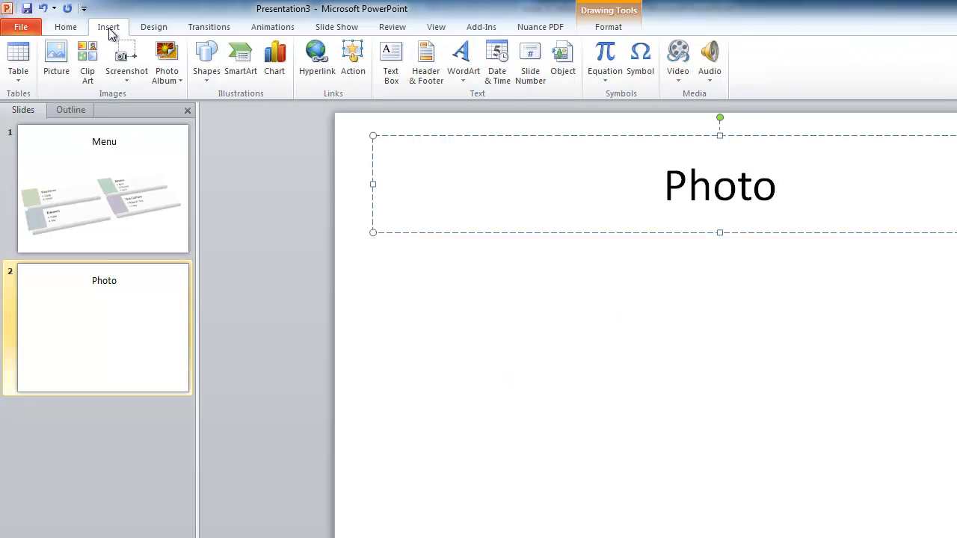
left_click(58, 56)
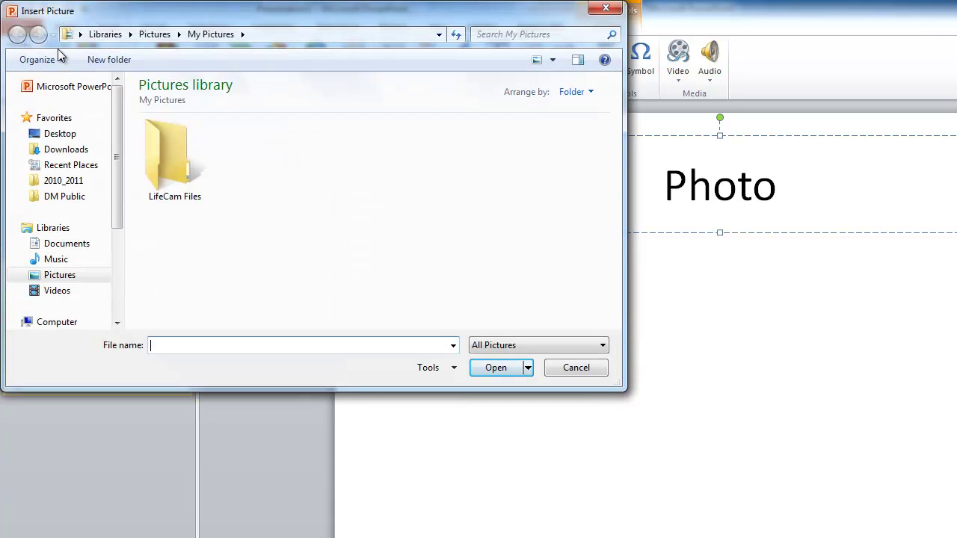
left_click(70, 277)
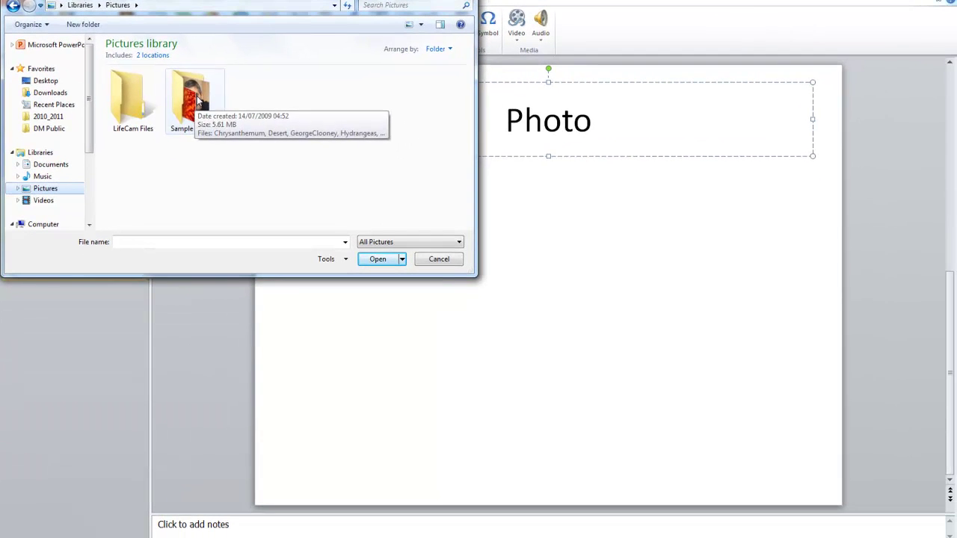
double_click(195, 99)
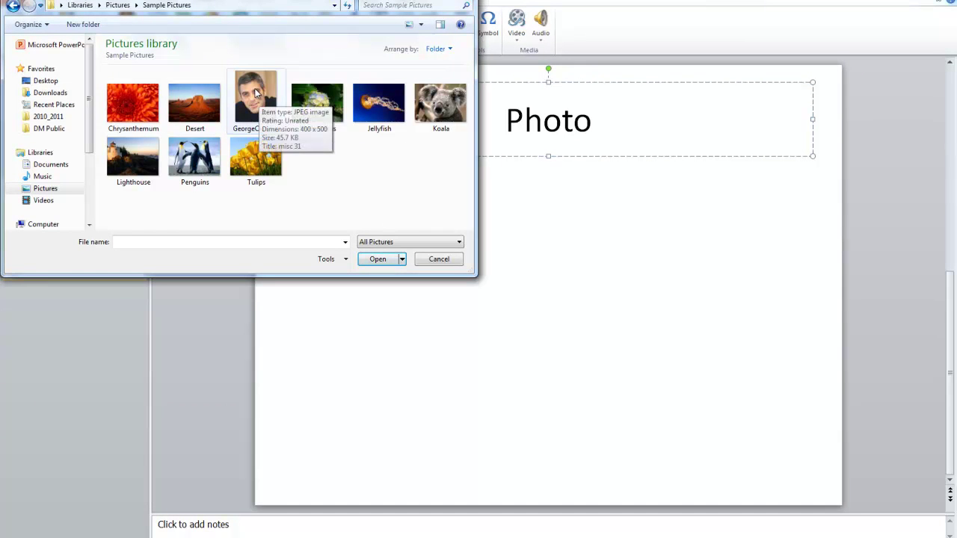
left_click(260, 101)
left_click(380, 260)
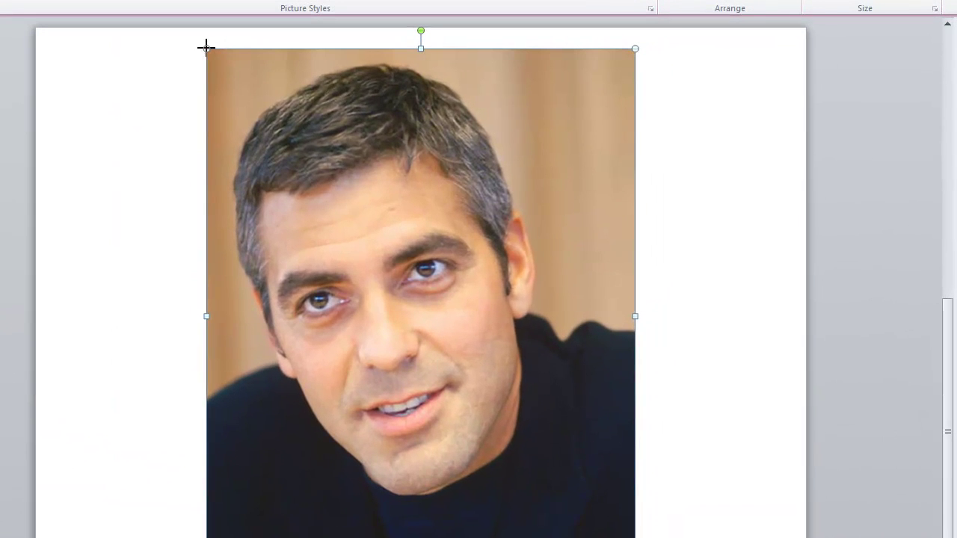
- Shrink the inserted picture to about 7.42 cm high by 5.94 cm wide and move it beneath the title
left_click_drag(218, 71, 474, 371)
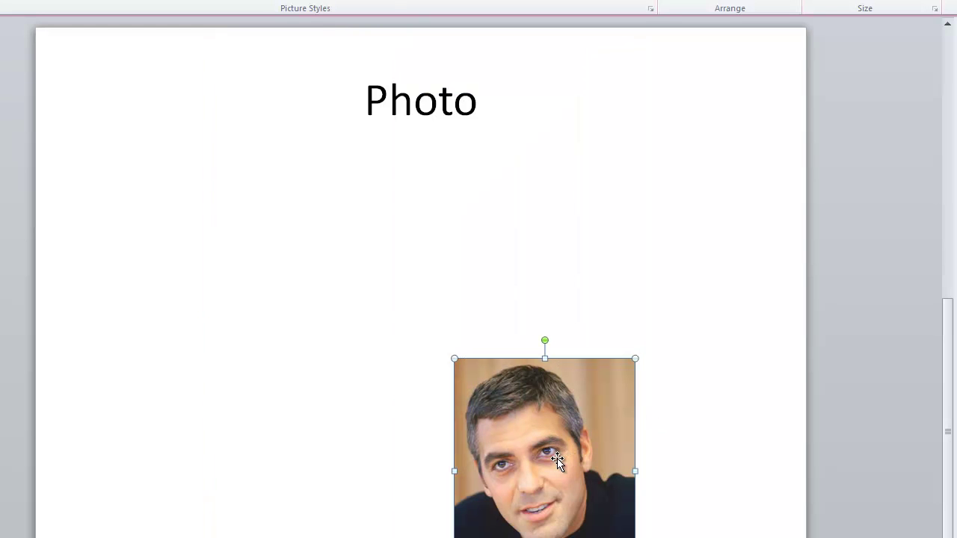
left_click_drag(551, 456, 444, 297)
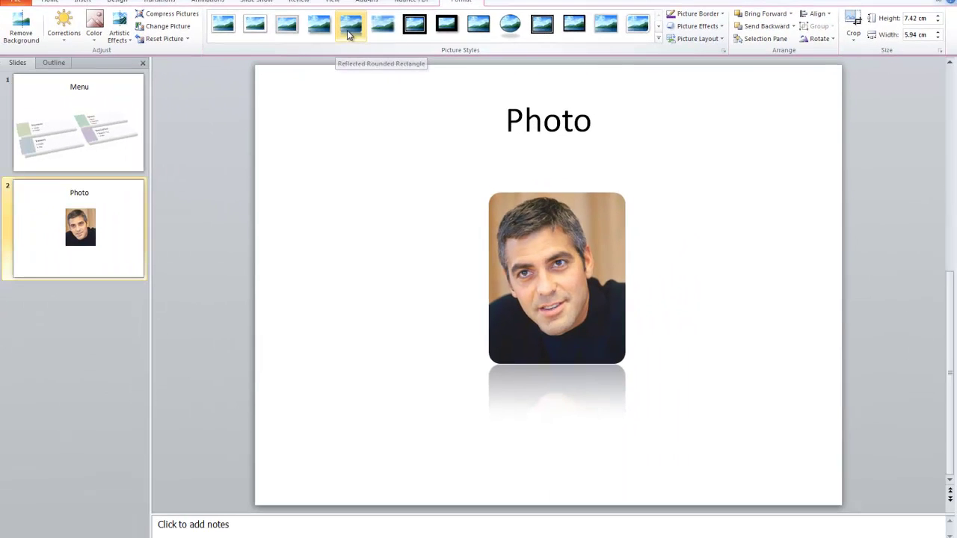
- Apply a double-frame picture style to the photo and set its border colour to bright magenta
left_click(264, 65)
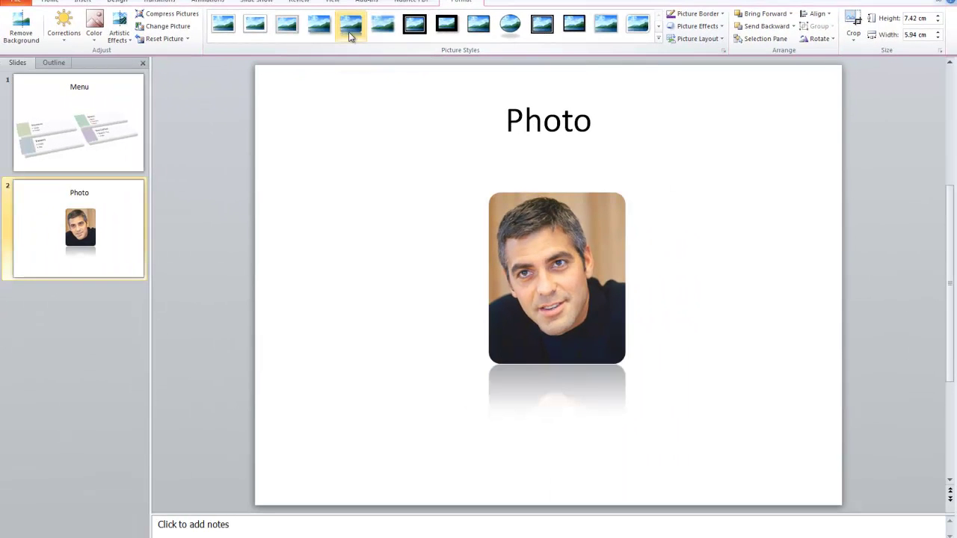
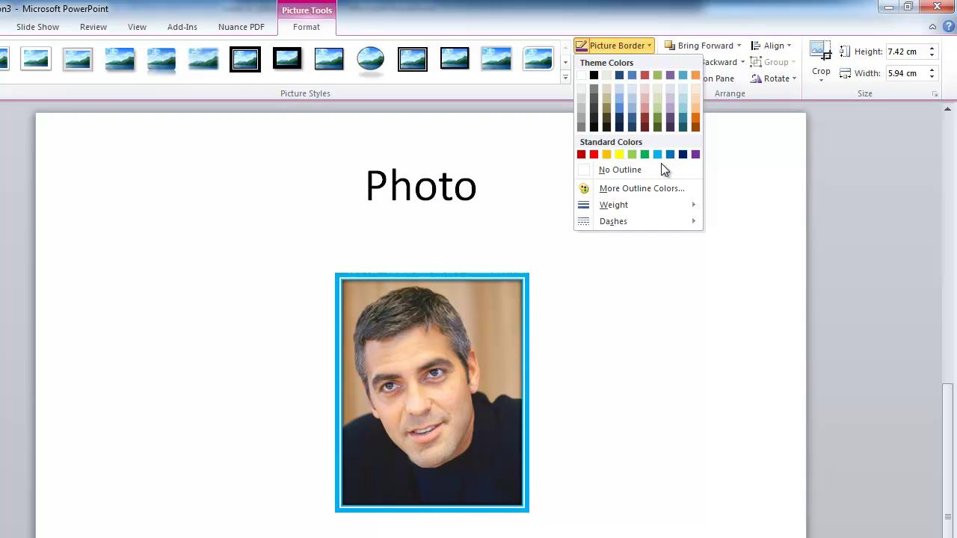
left_click(609, 189)
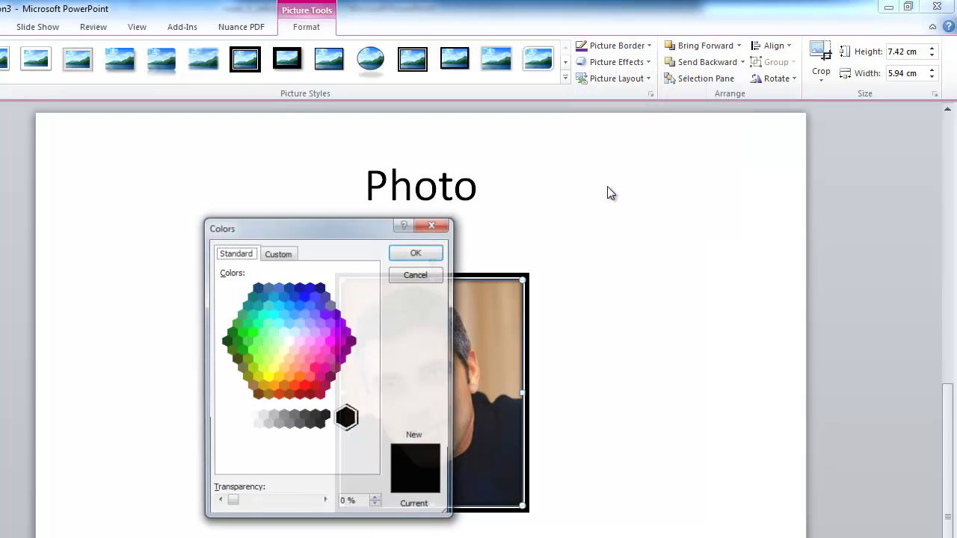
left_click(330, 341)
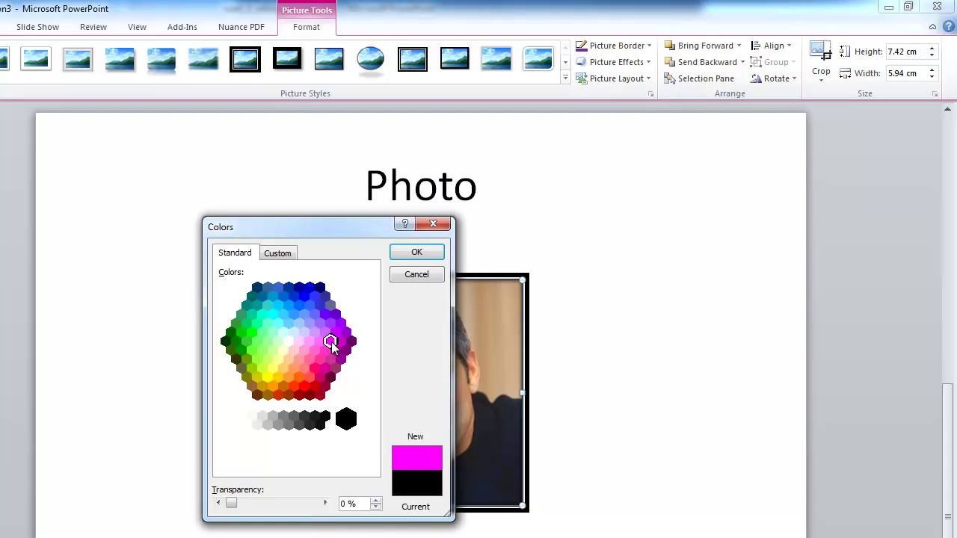
left_click(417, 253)
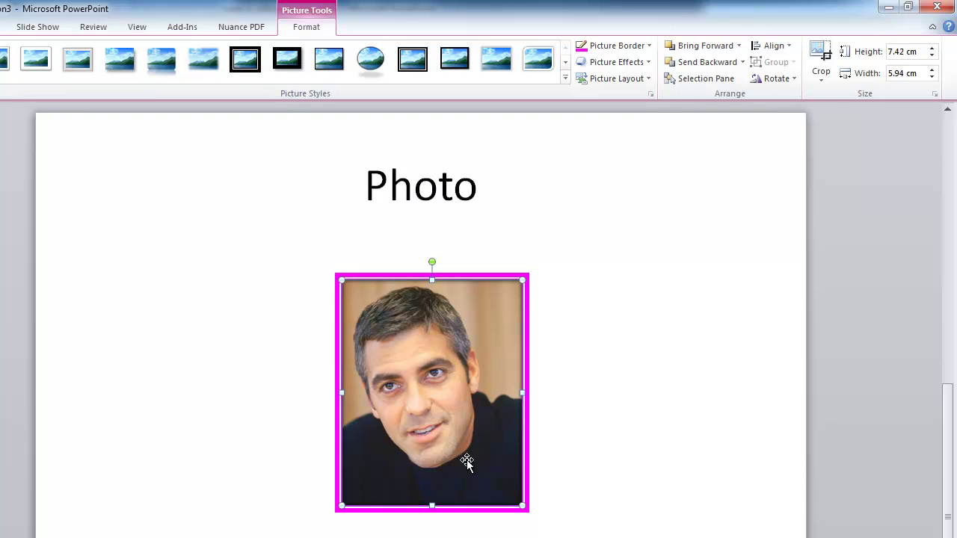
- Crop the photo's lower edge and right side to about 6.26 cm high by 4.75 cm wide
left_click(830, 54)
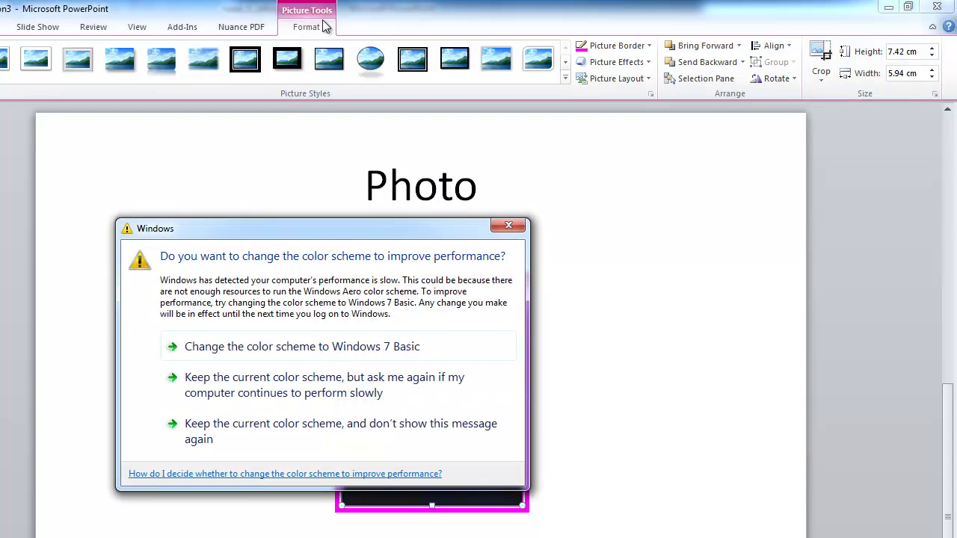
left_click(509, 226)
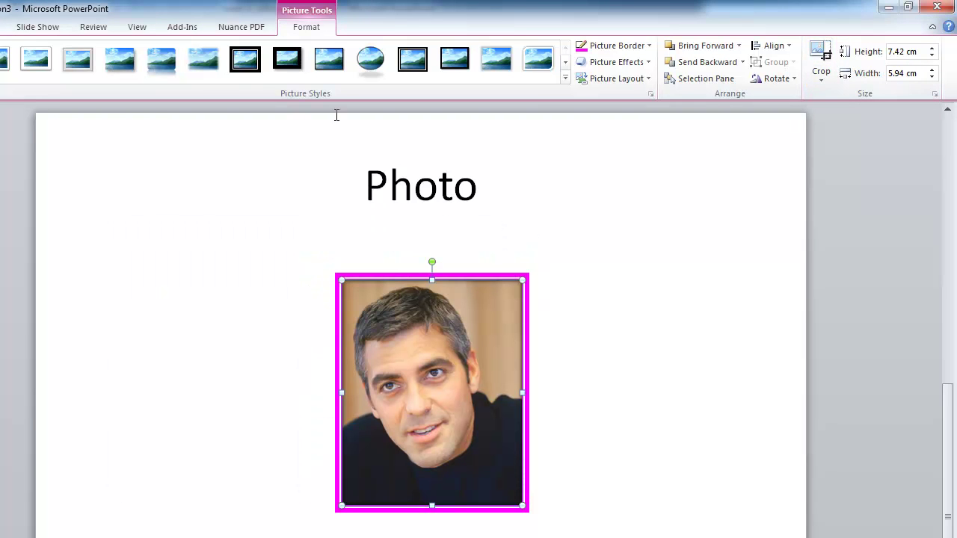
left_click(821, 74)
left_click(836, 98)
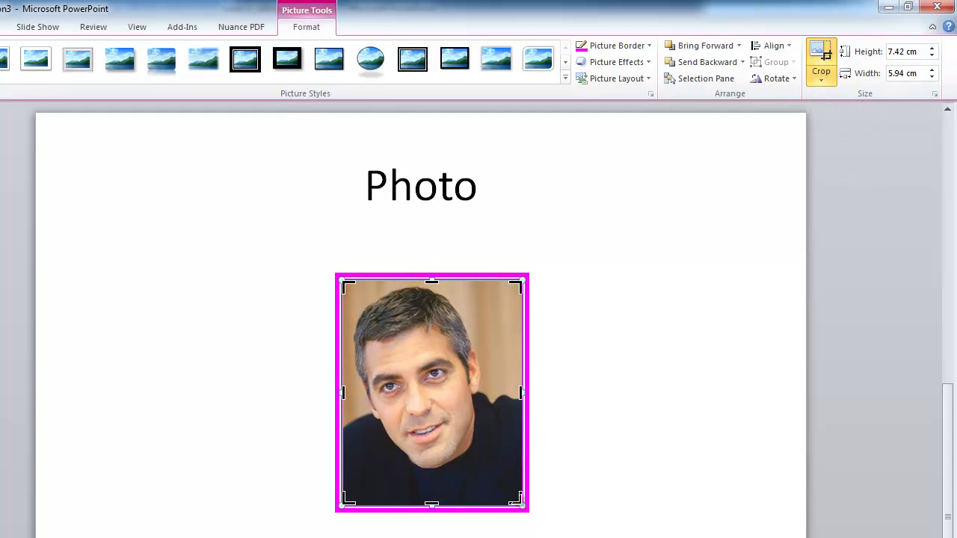
left_click_drag(522, 503, 521, 474)
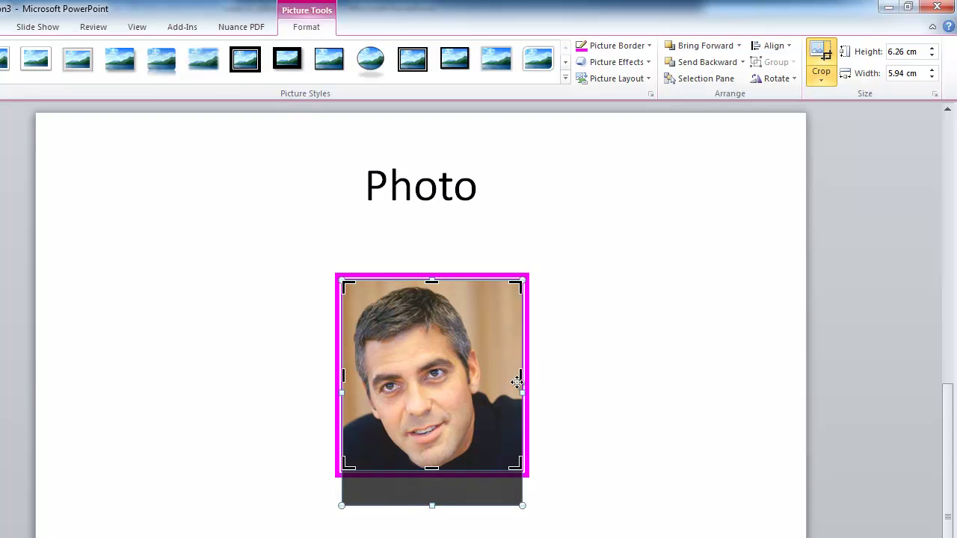
left_click_drag(521, 376, 486, 382)
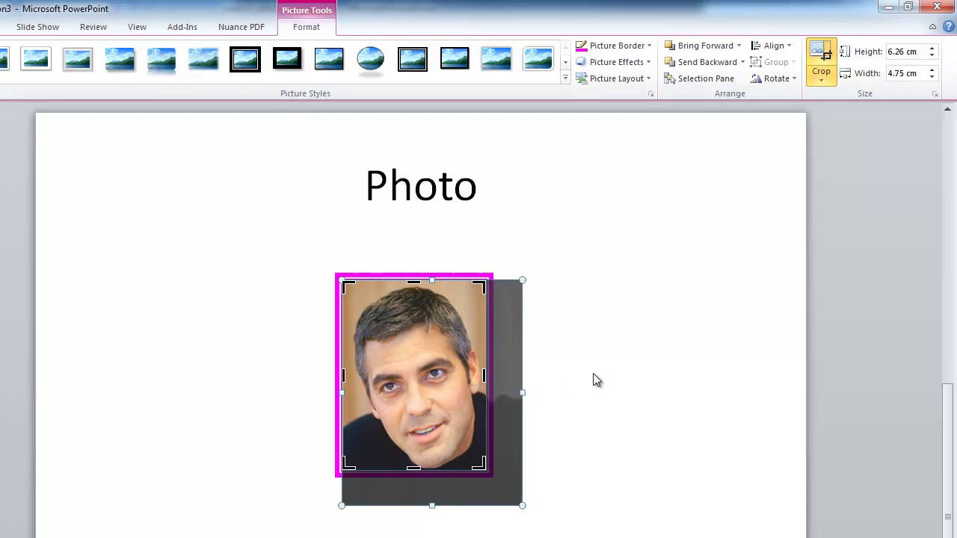
left_click(593, 374)
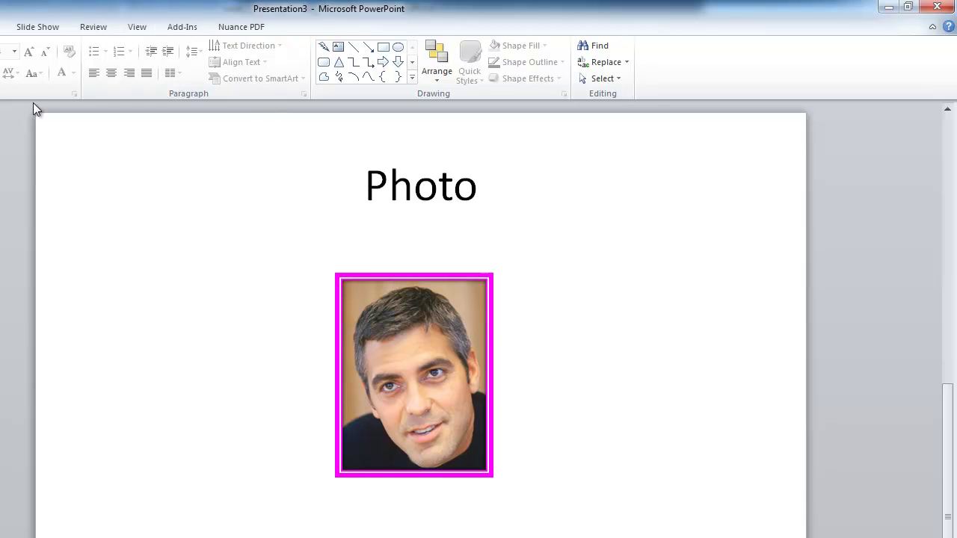
- Crop the magenta-bordered photo to a heart shape
left_click(436, 313)
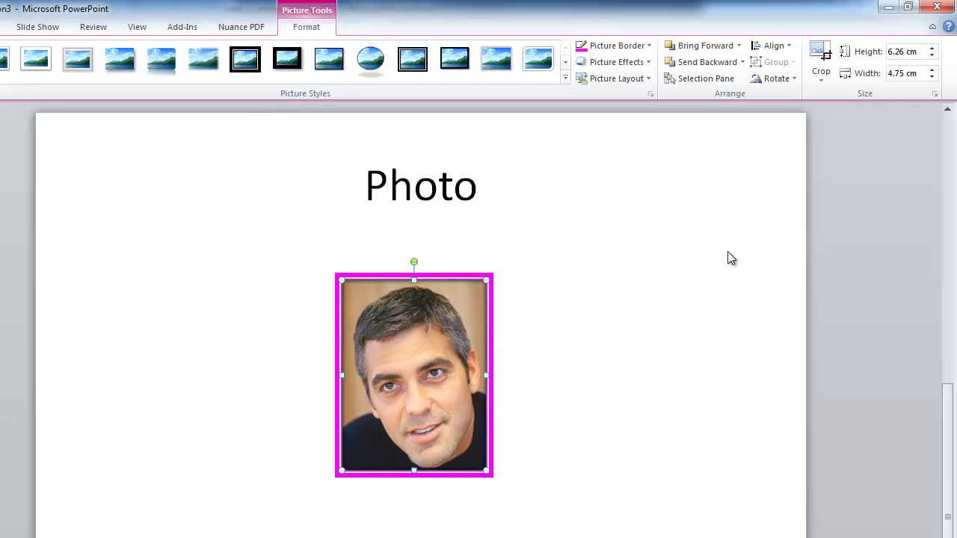
left_click(821, 75)
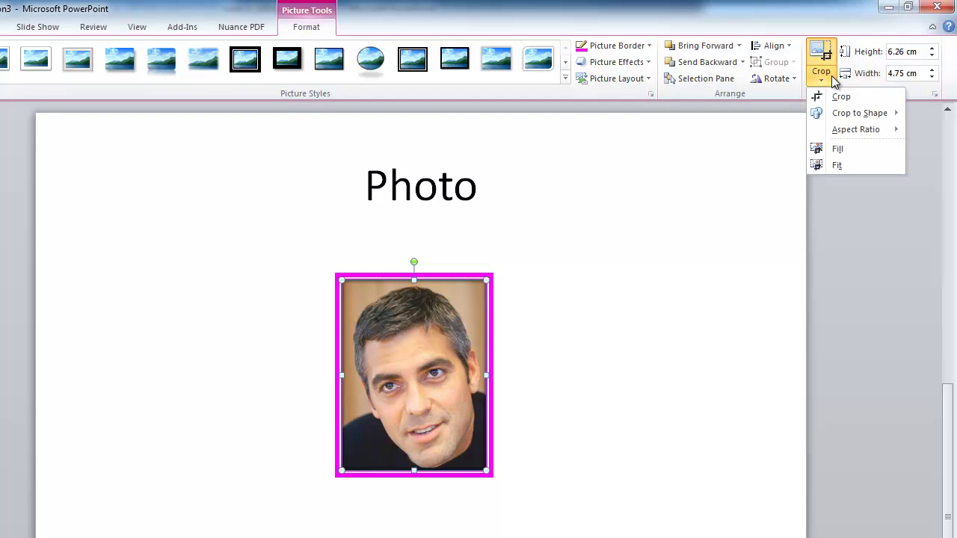
mouse_move(853, 113)
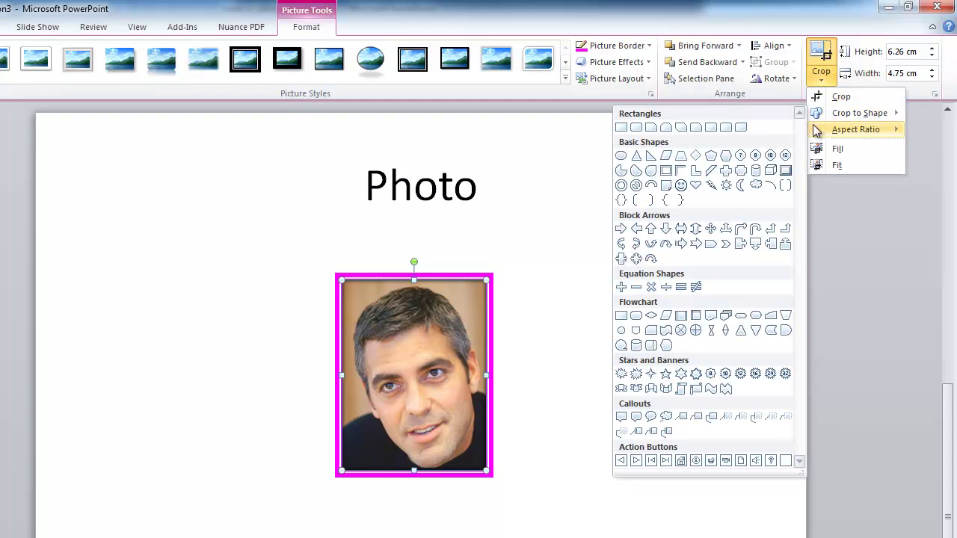
left_click(697, 185)
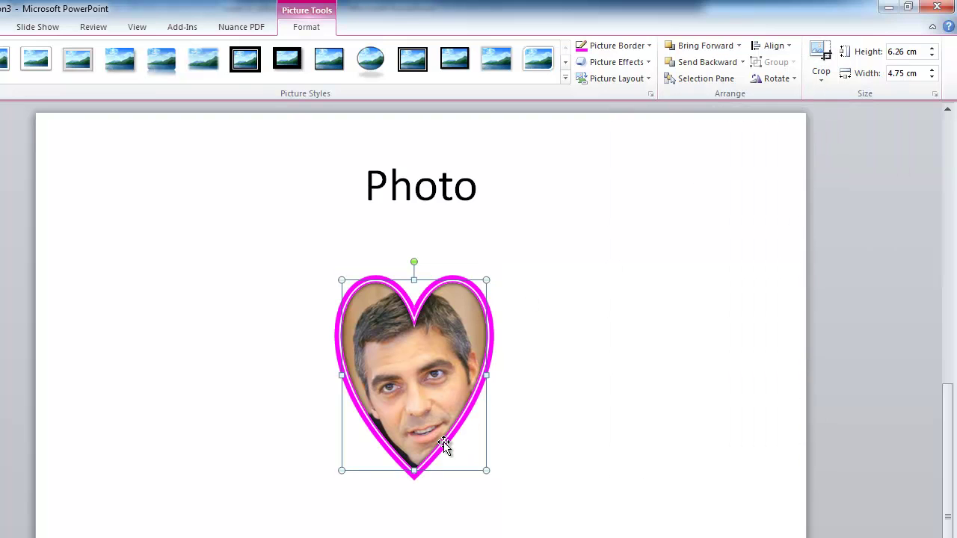